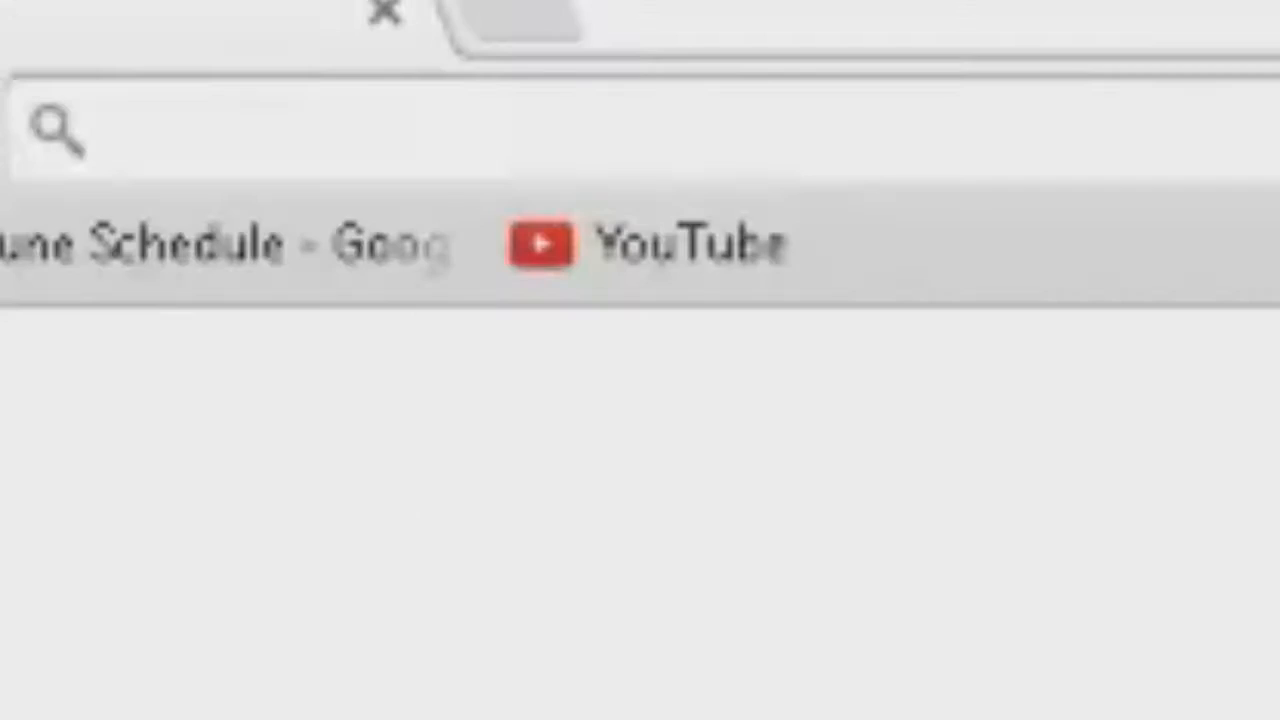
# Go to pixlr.com and launch the Pixlr Editor web app.
pyautogui.write('pi')
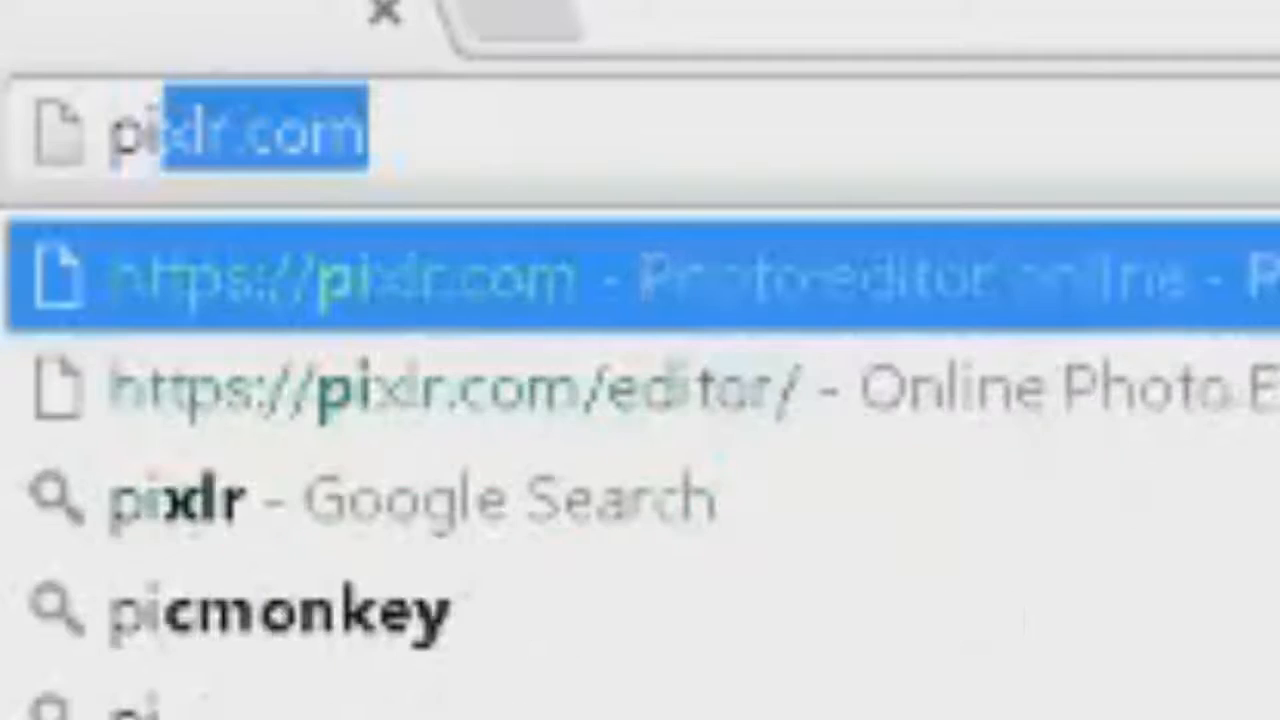
pyautogui.write('xlr.com')
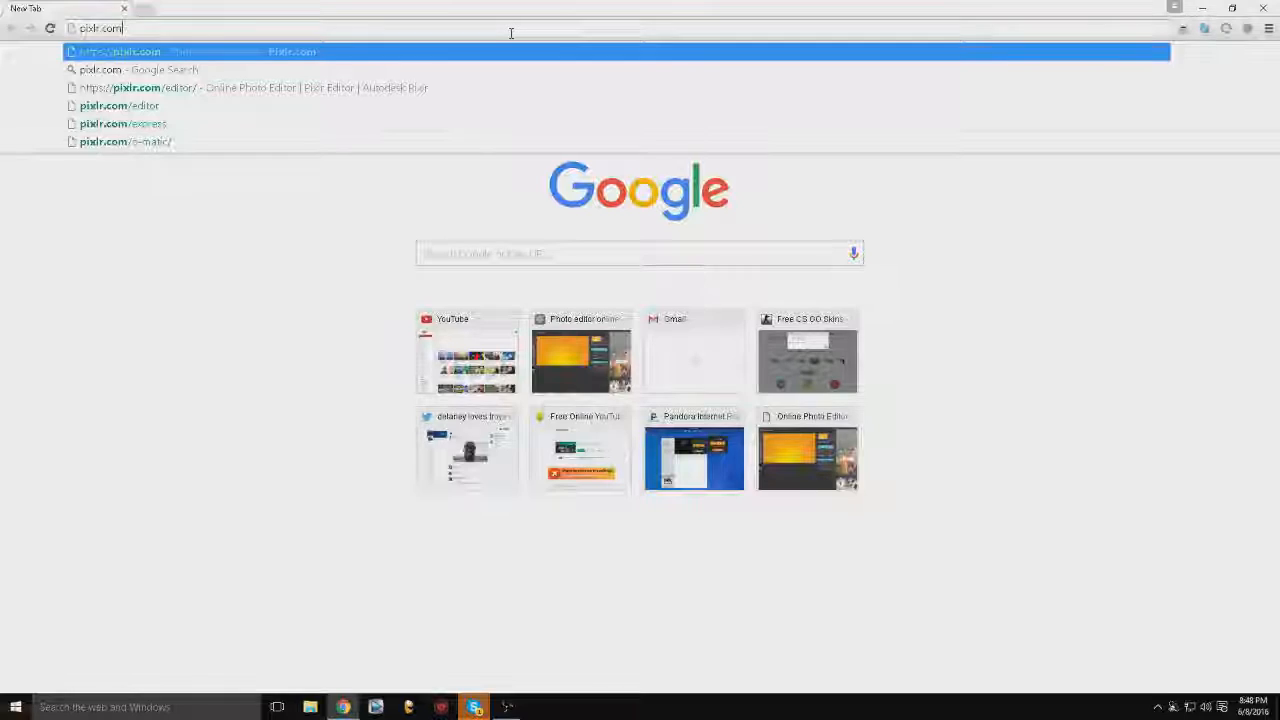
pyautogui.press('Down')
pyautogui.press('Up')
pyautogui.press('Return')
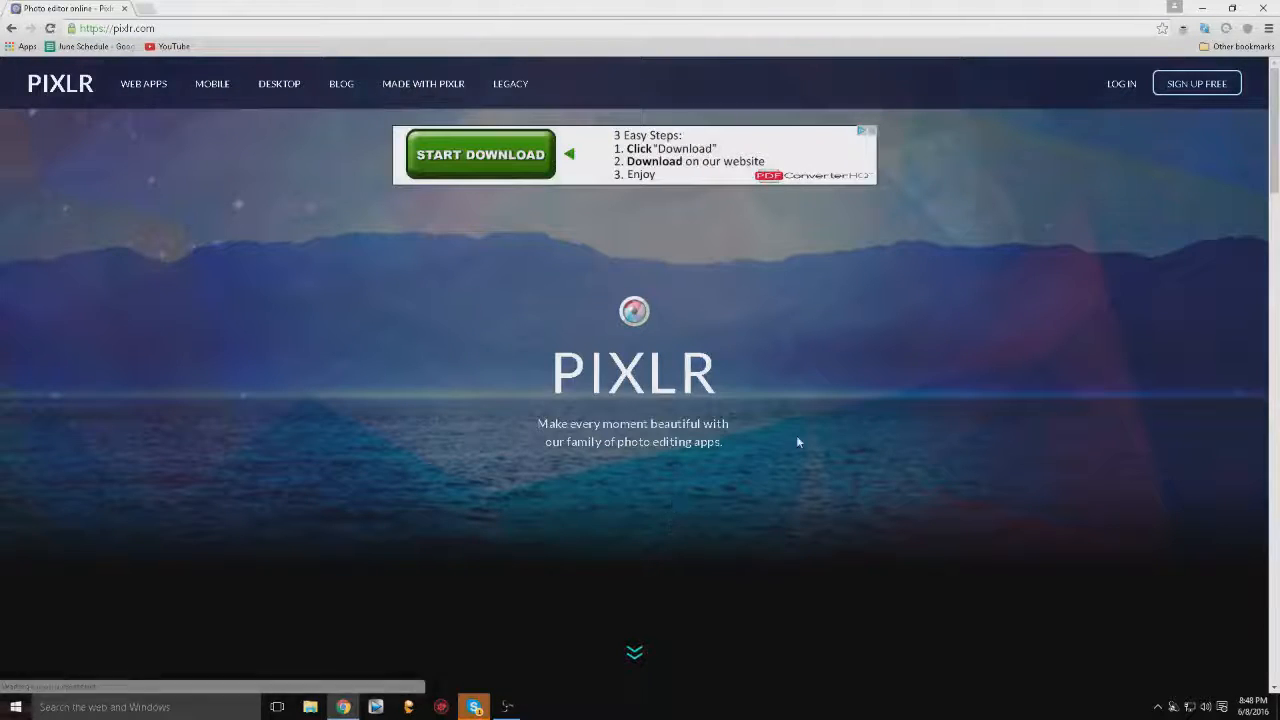
pyautogui.click(636, 656)
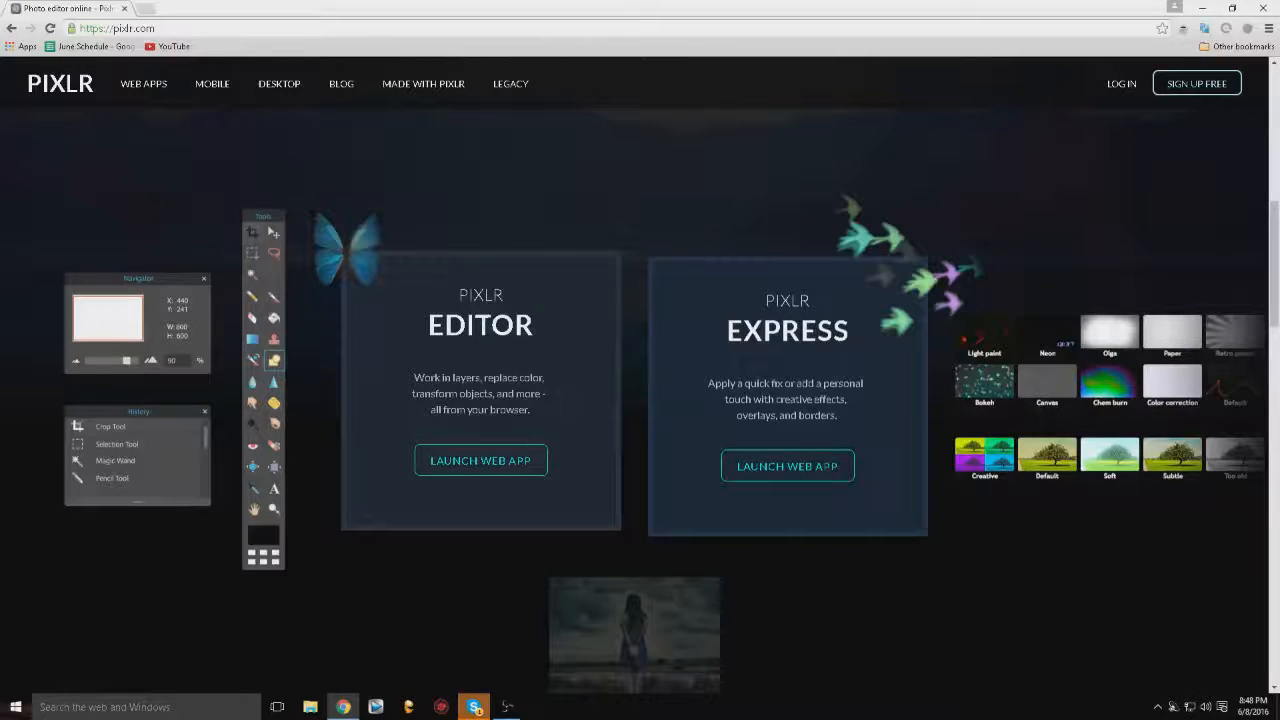
pyautogui.click(515, 449)
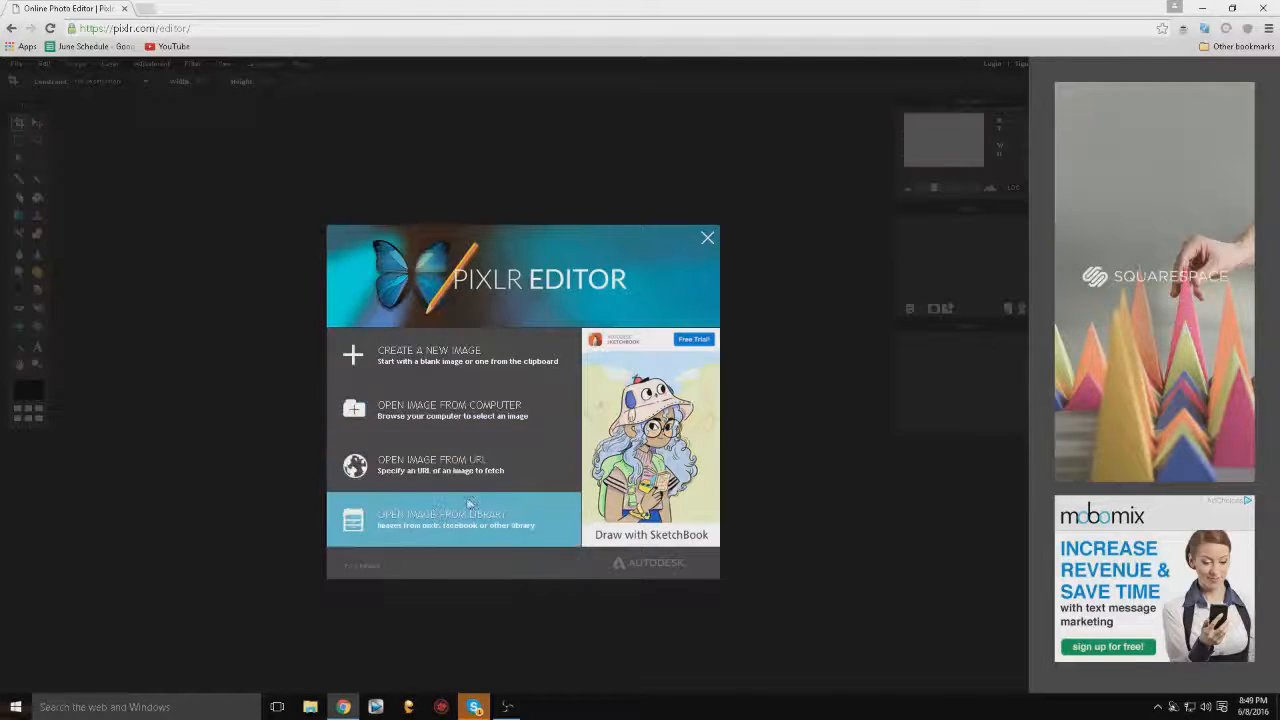
pyautogui.click(521, 418)
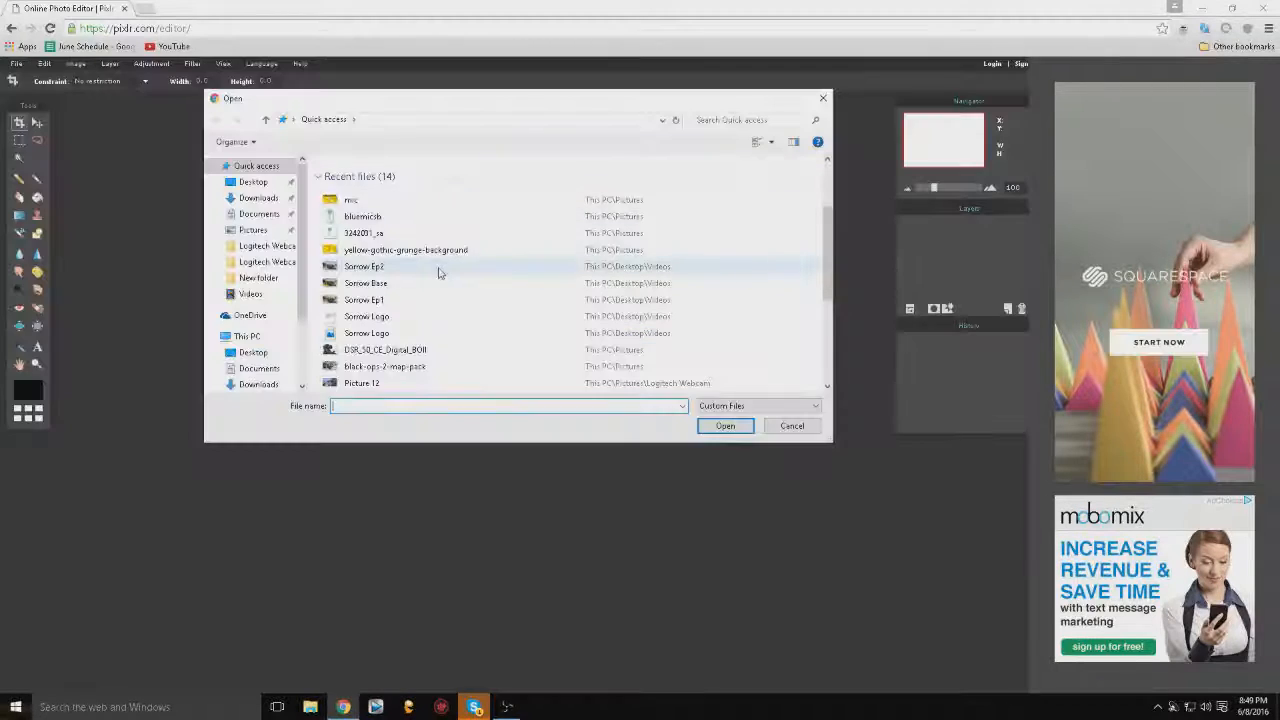
pyautogui.scroll(-4, 409, 319)
pyautogui.scroll(-1, 409, 319)
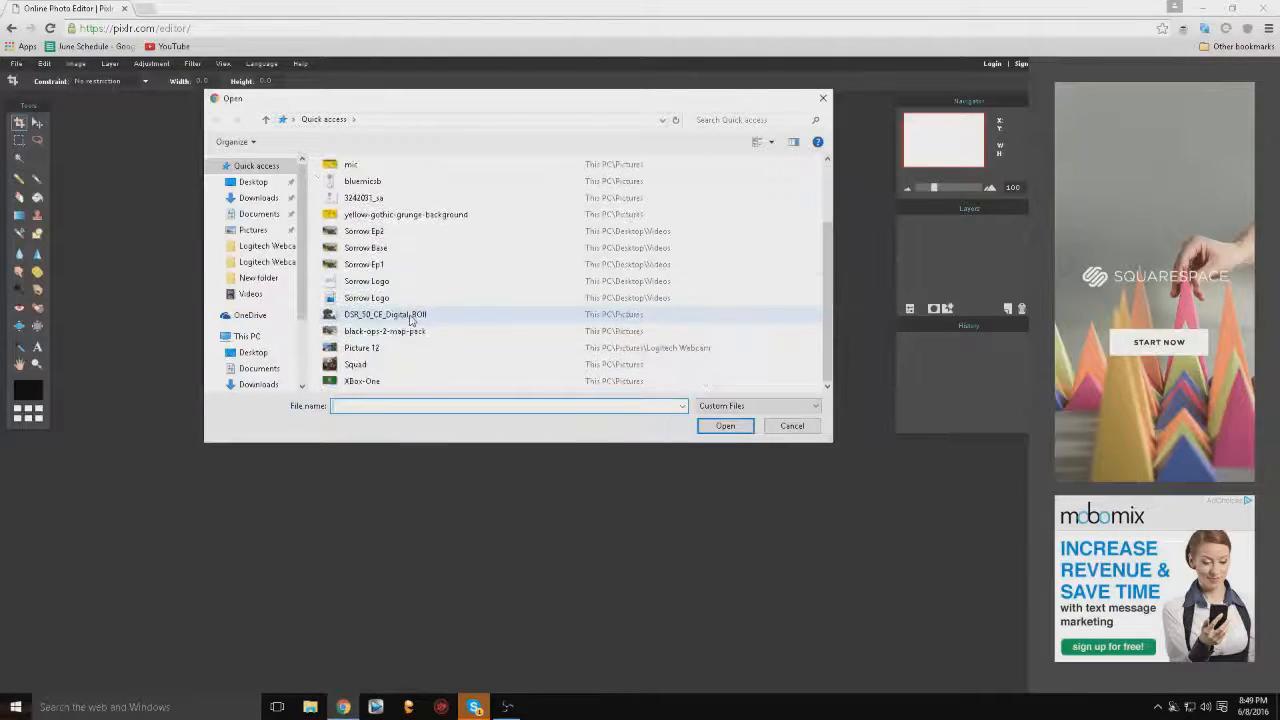
pyautogui.scroll(2, 409, 319)
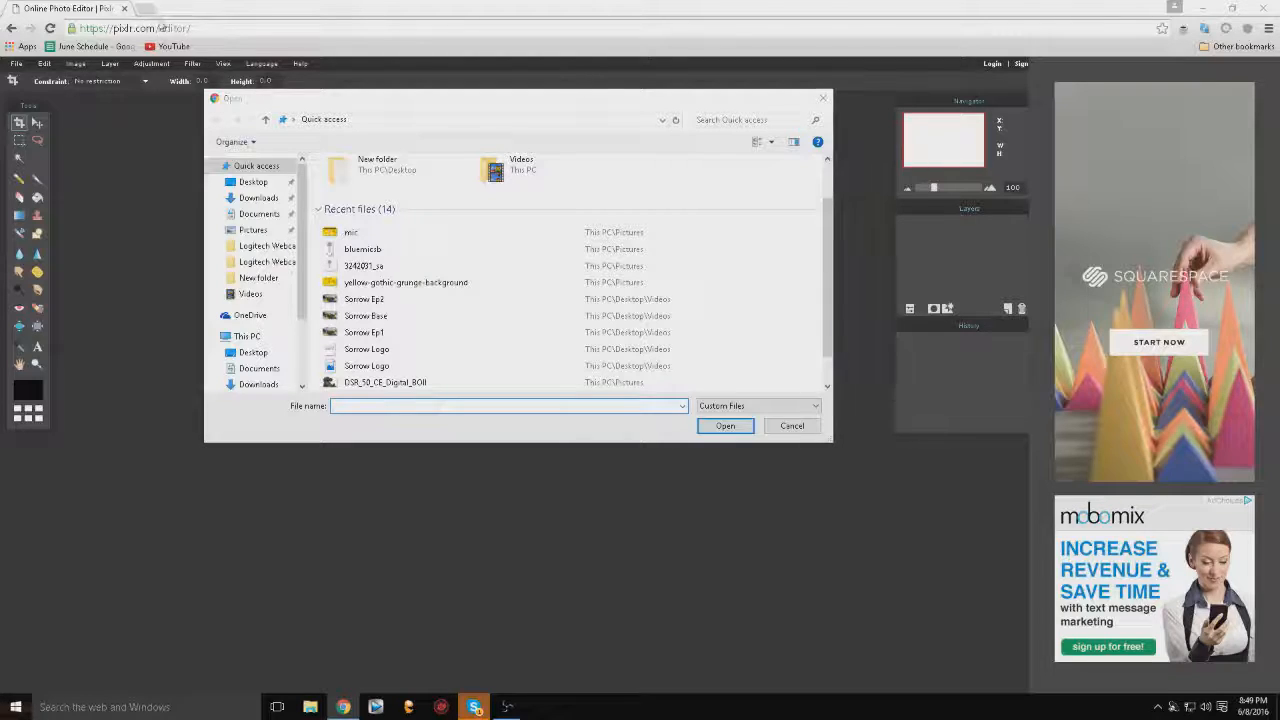
pyautogui.click(820, 99)
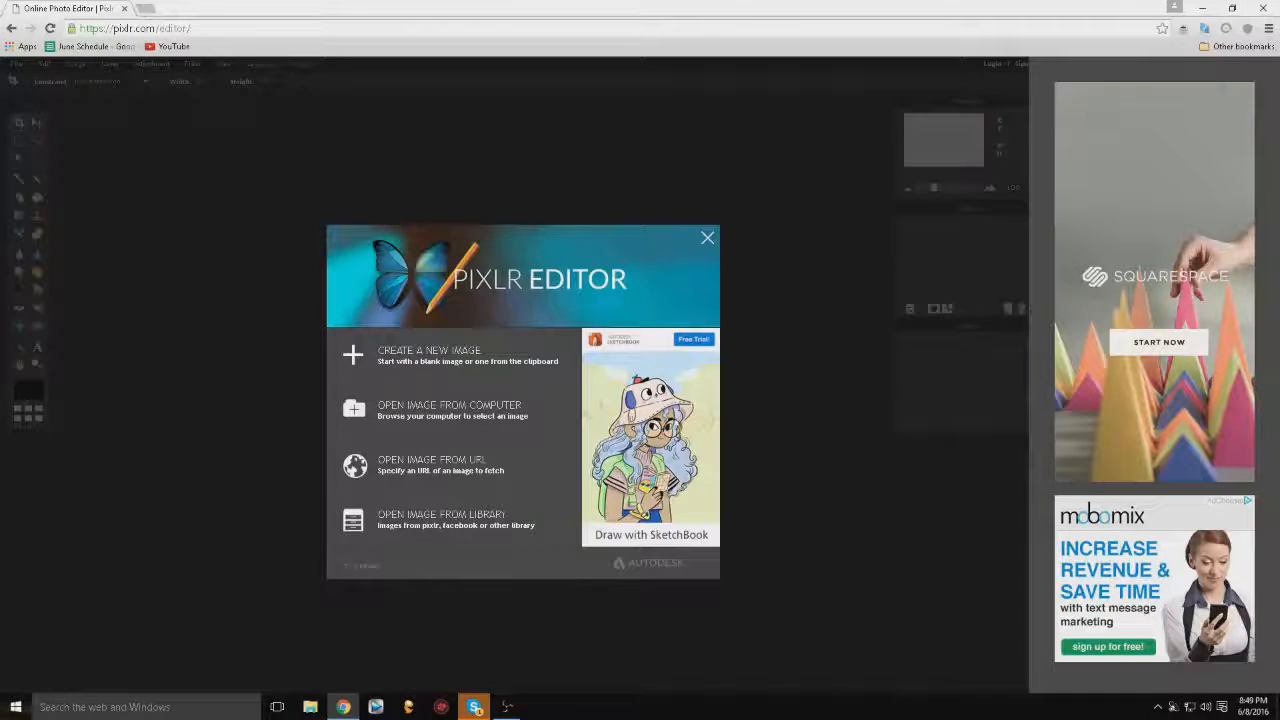
# Search for "purple grunge" in a new browser tab and show the image results.
pyautogui.click(145, 10)
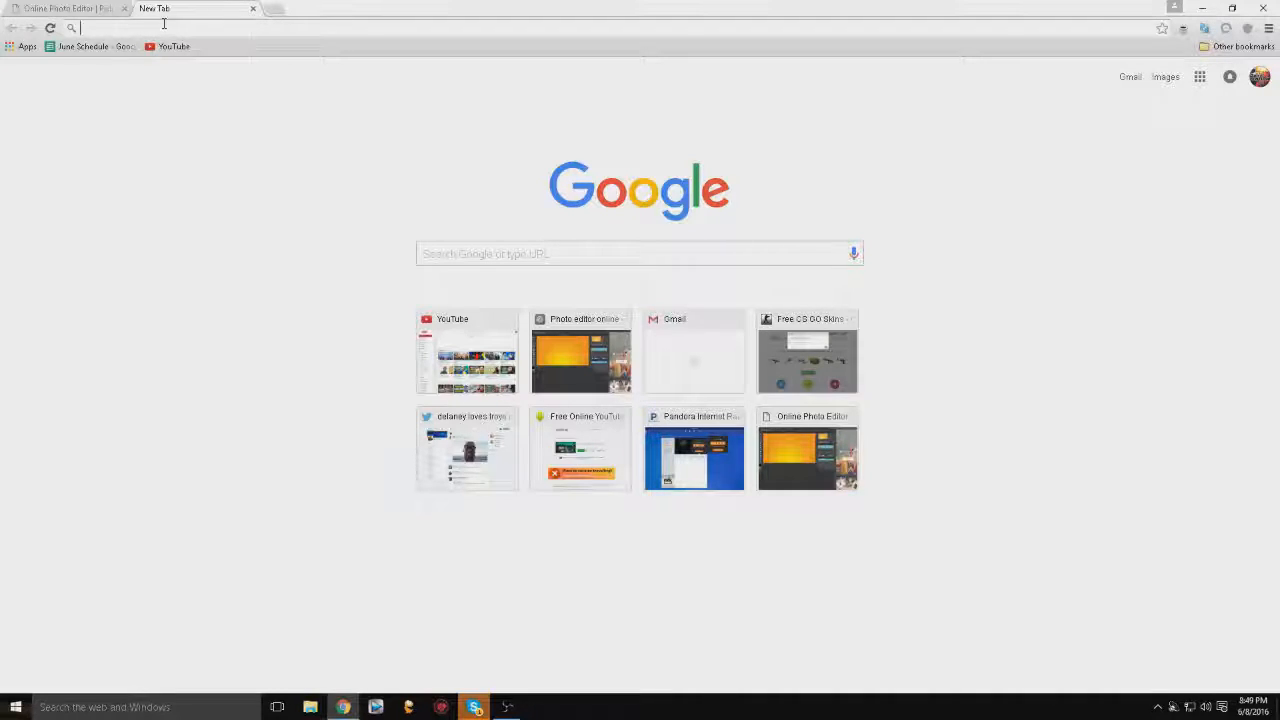
pyautogui.write('purple')
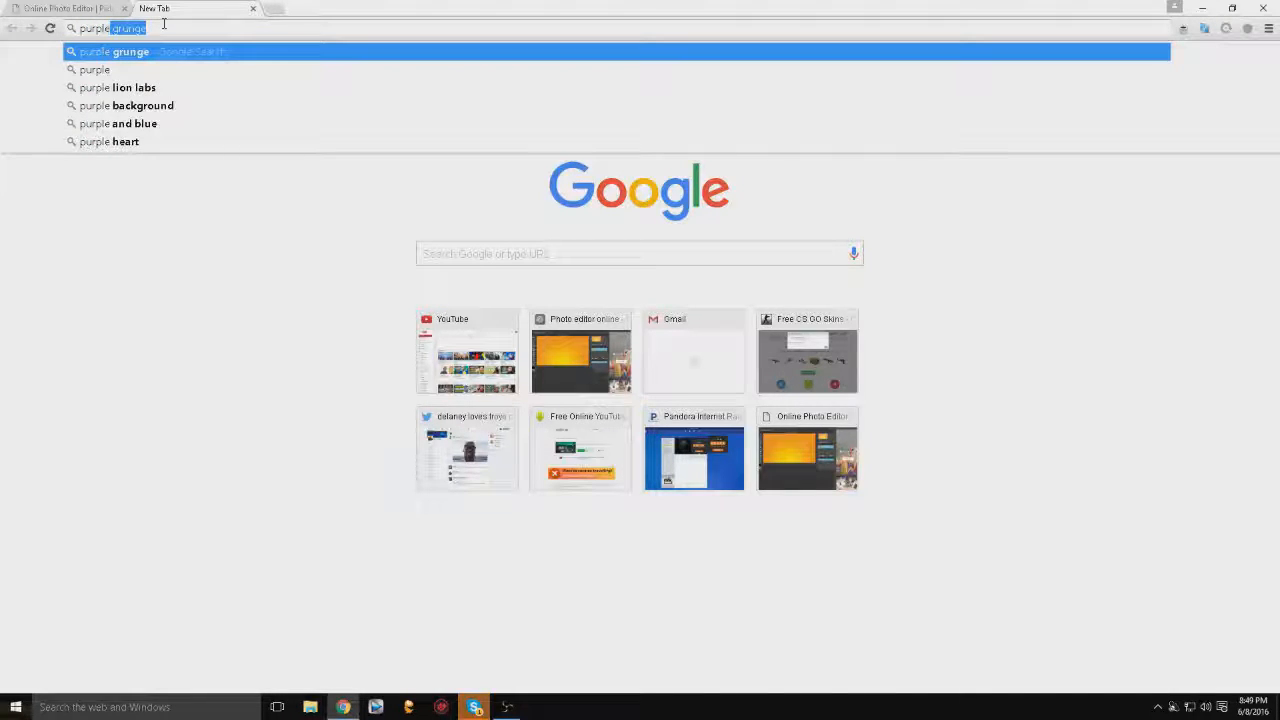
pyautogui.write(' grunge')
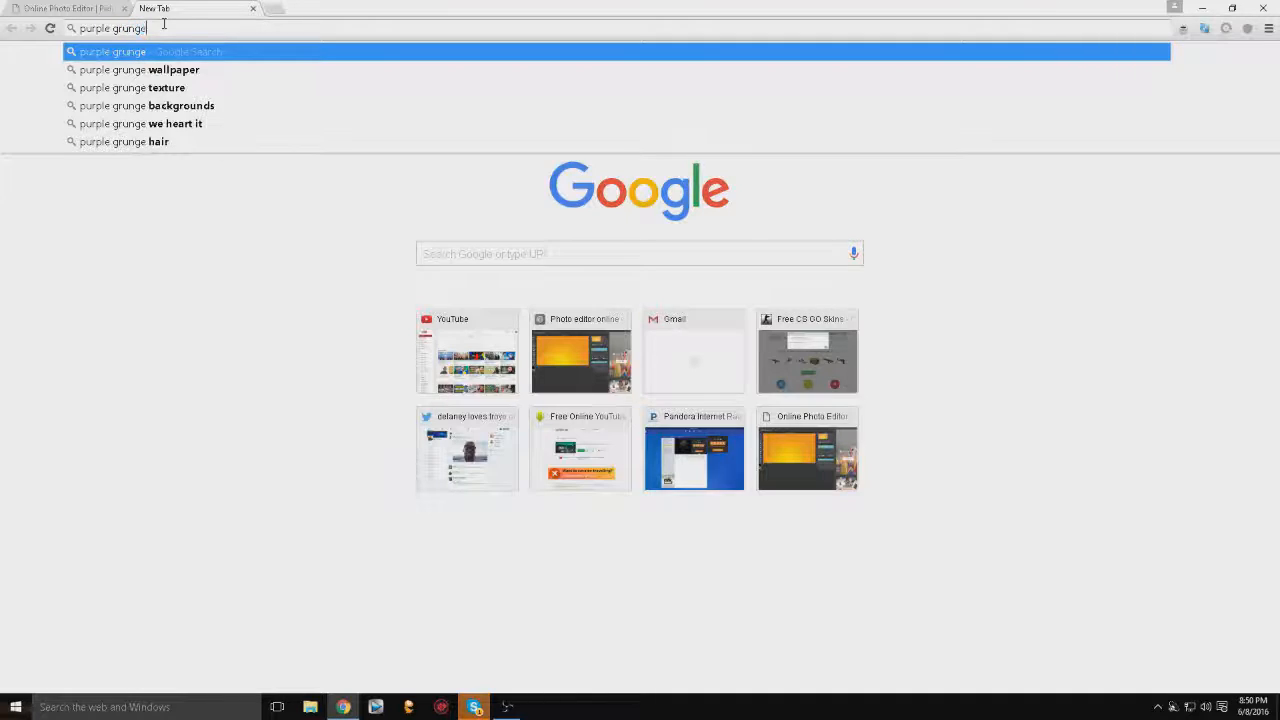
pyautogui.press('Return')
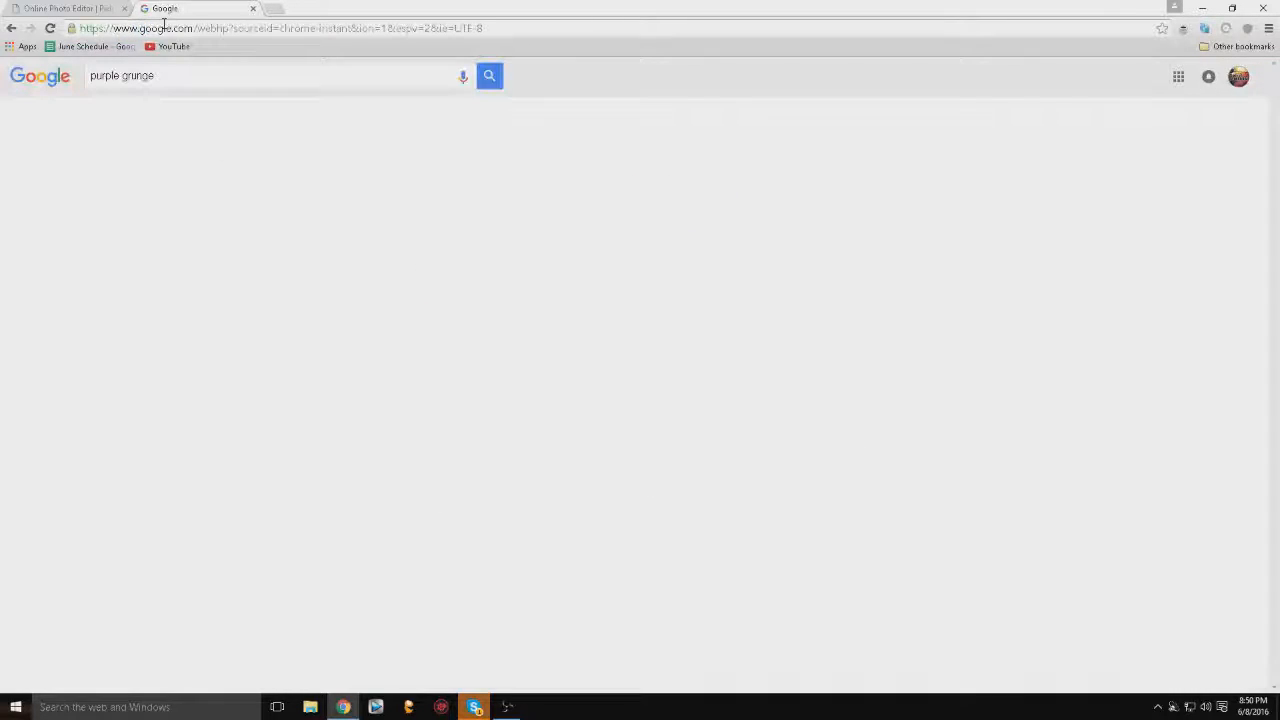
pyautogui.click(136, 120)
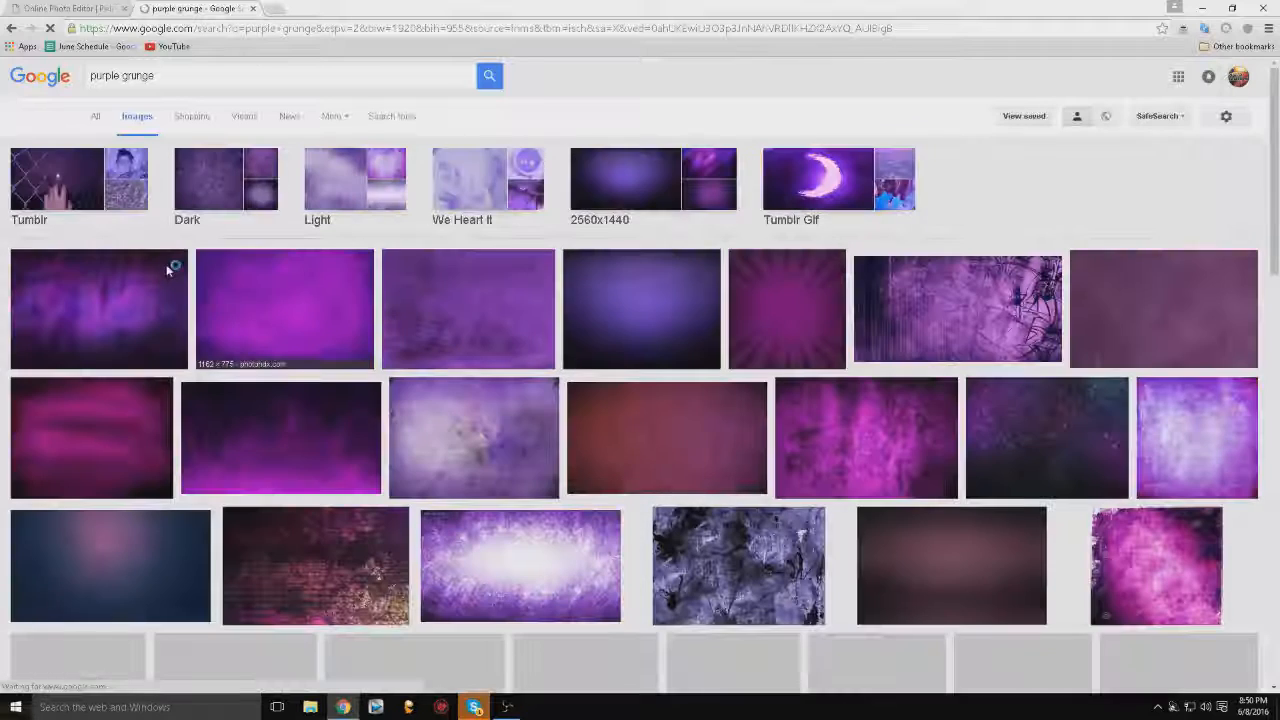
# Browse the purple grunge images and preview the Grunge Purple Leather Texture picture.
pyautogui.scroll(-2, 370, 318)
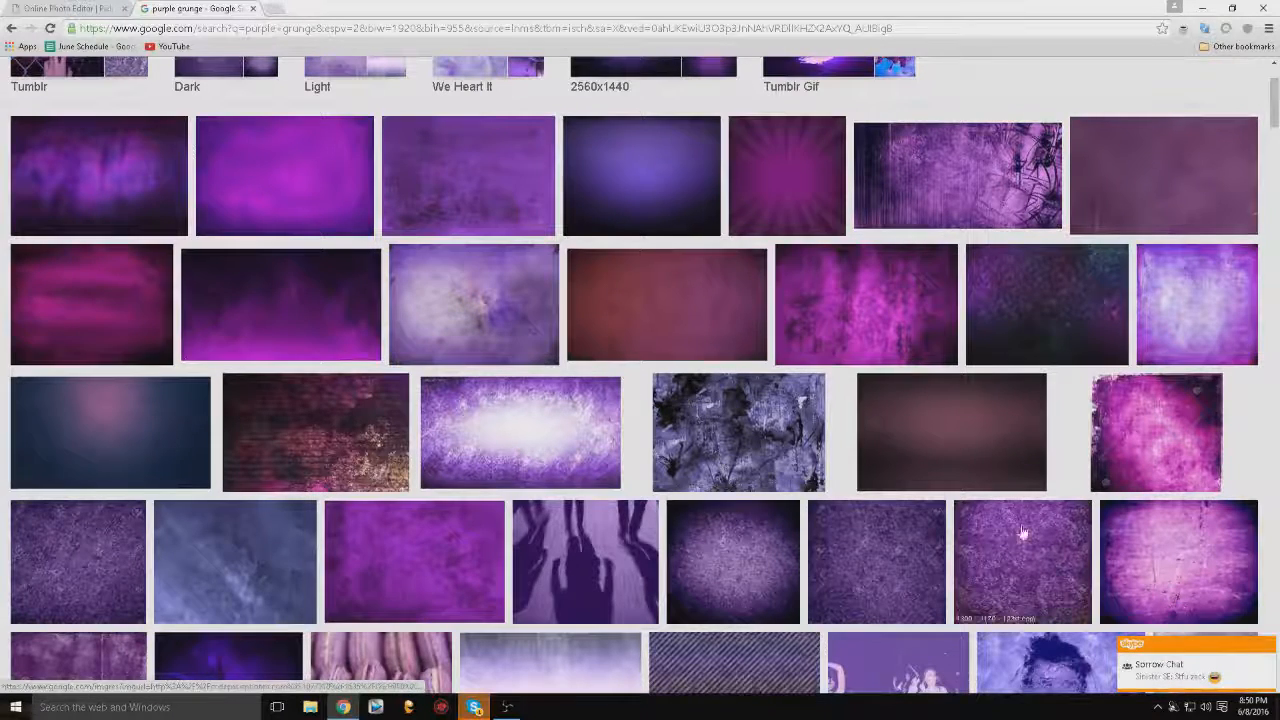
pyautogui.scroll(2, 333, 252)
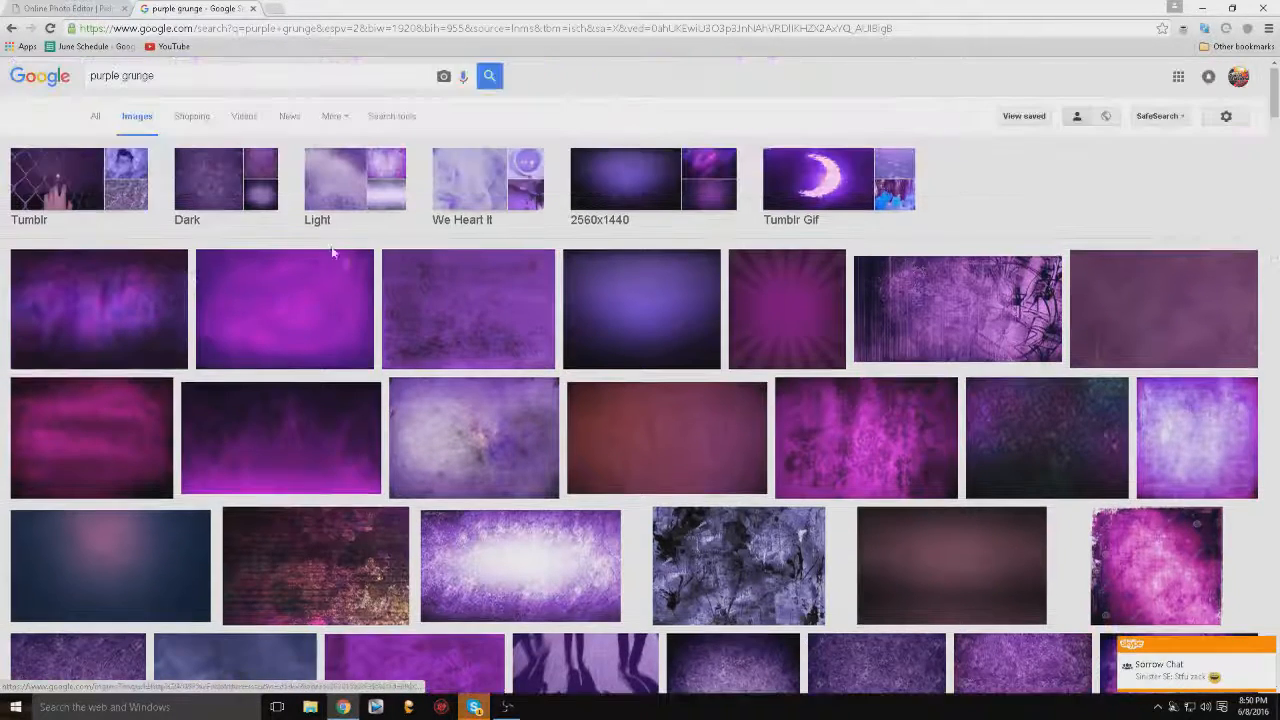
pyautogui.click(246, 342)
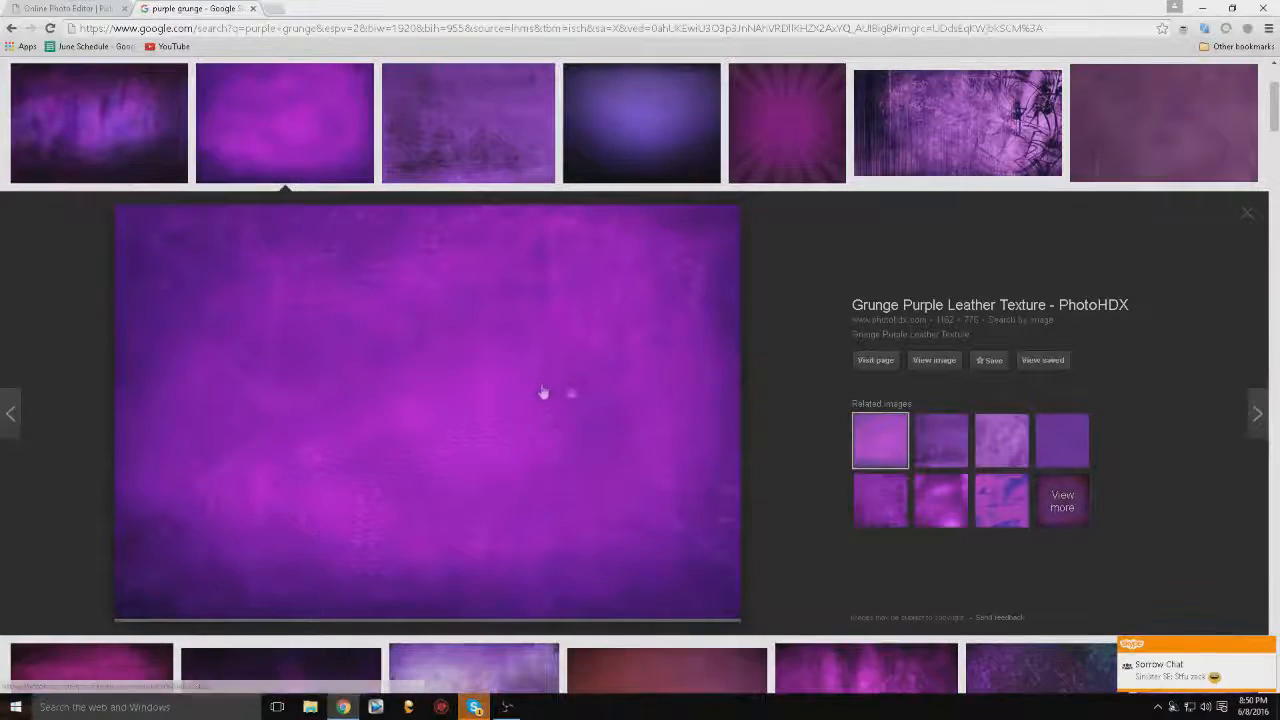
pyautogui.click(1246, 213)
pyautogui.scroll(3, 488, 157)
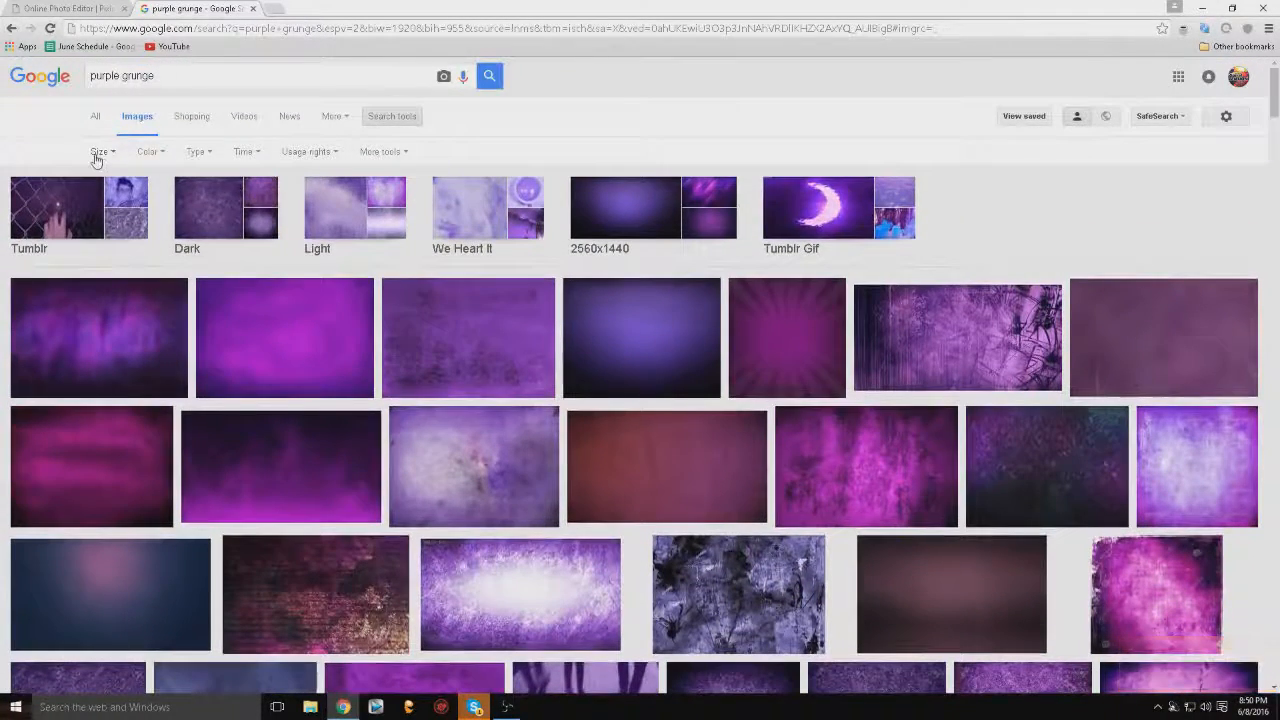
# Limit the purple grunge image results to exactly 1920×1080 and preview the first one.
pyautogui.click(99, 151)
pyautogui.click(102, 268)
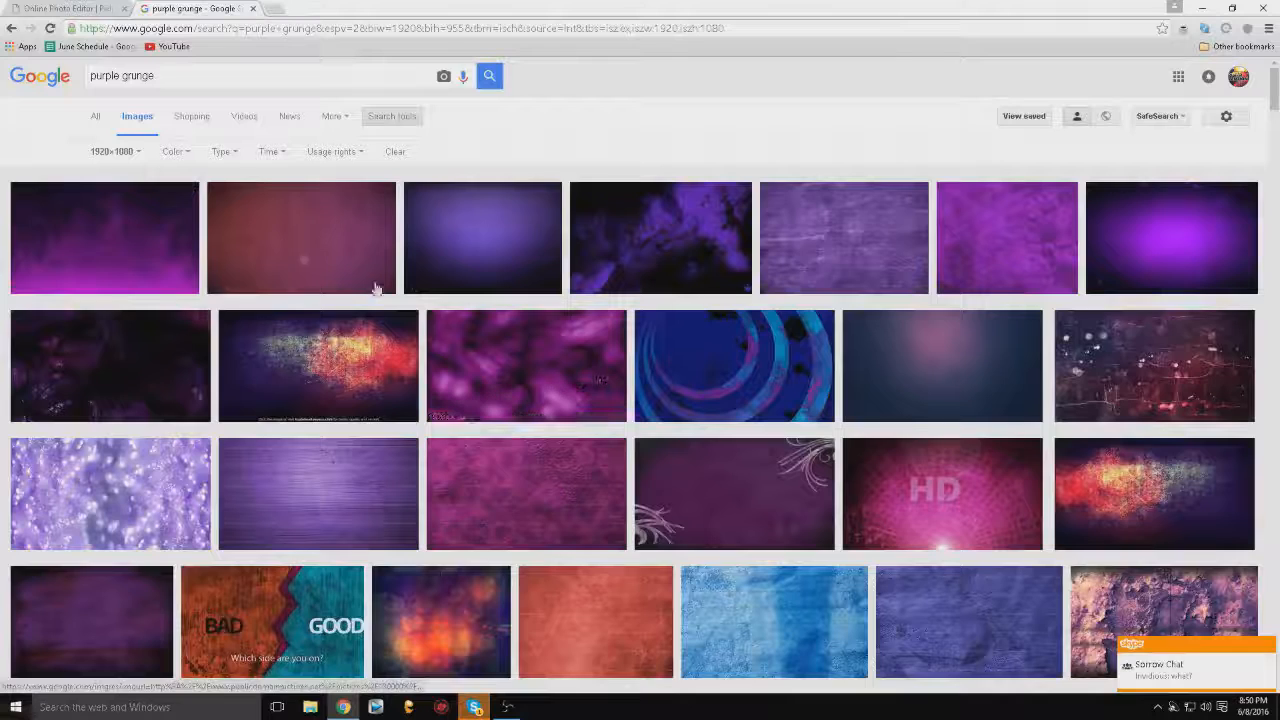
pyautogui.click(163, 240)
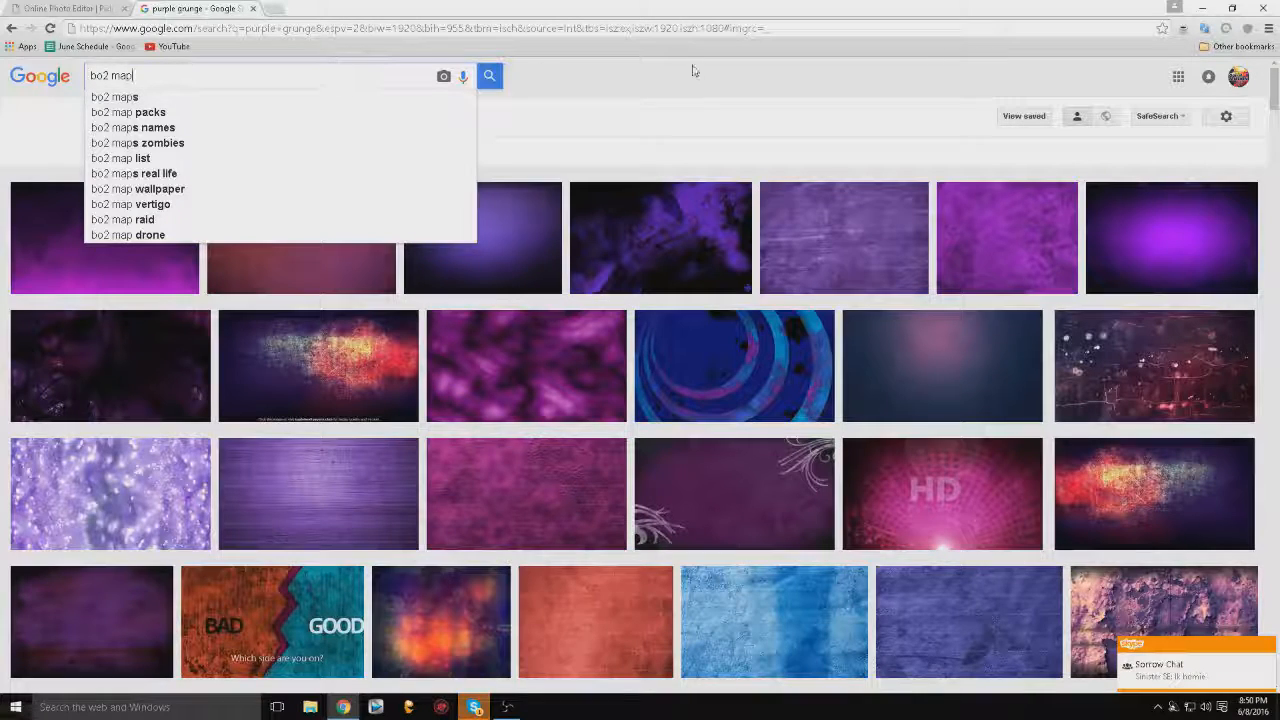
# Search images for "bo2 map" and preview the indoor paintball arena picture.
pyautogui.click(494, 76)
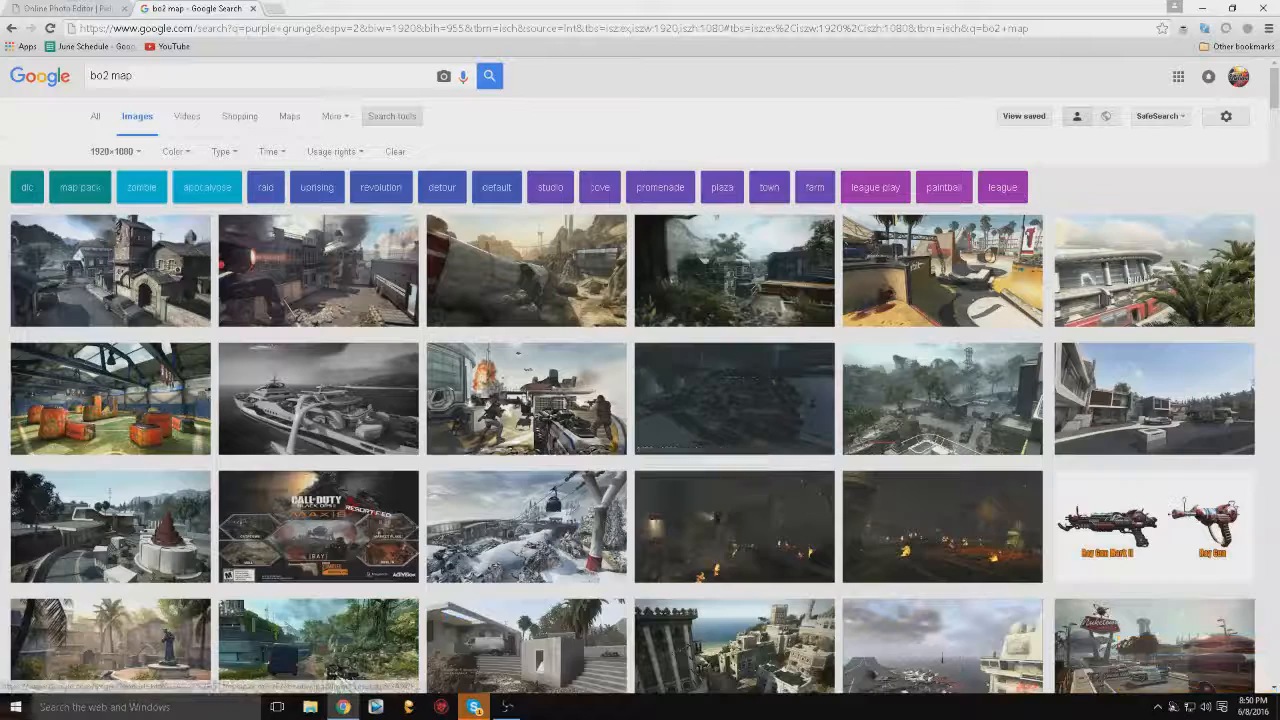
pyautogui.click(160, 406)
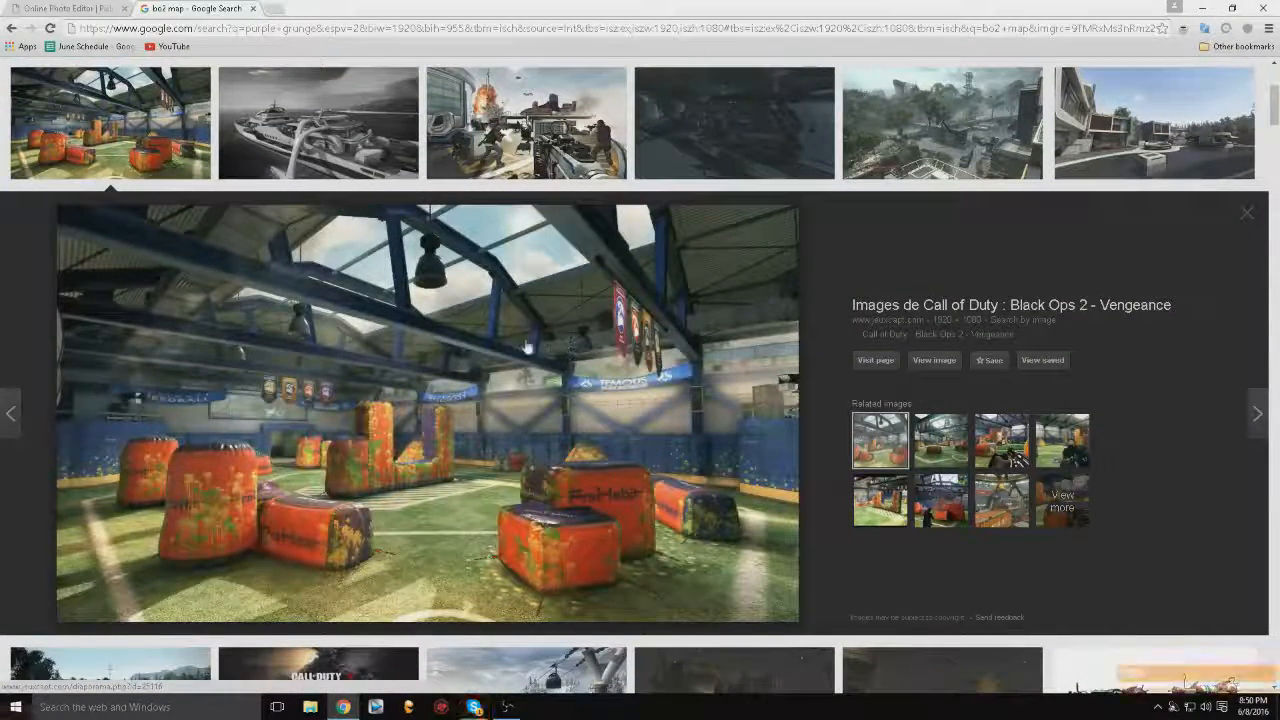
pyautogui.click(1247, 214)
pyautogui.scroll(3, 180, 95)
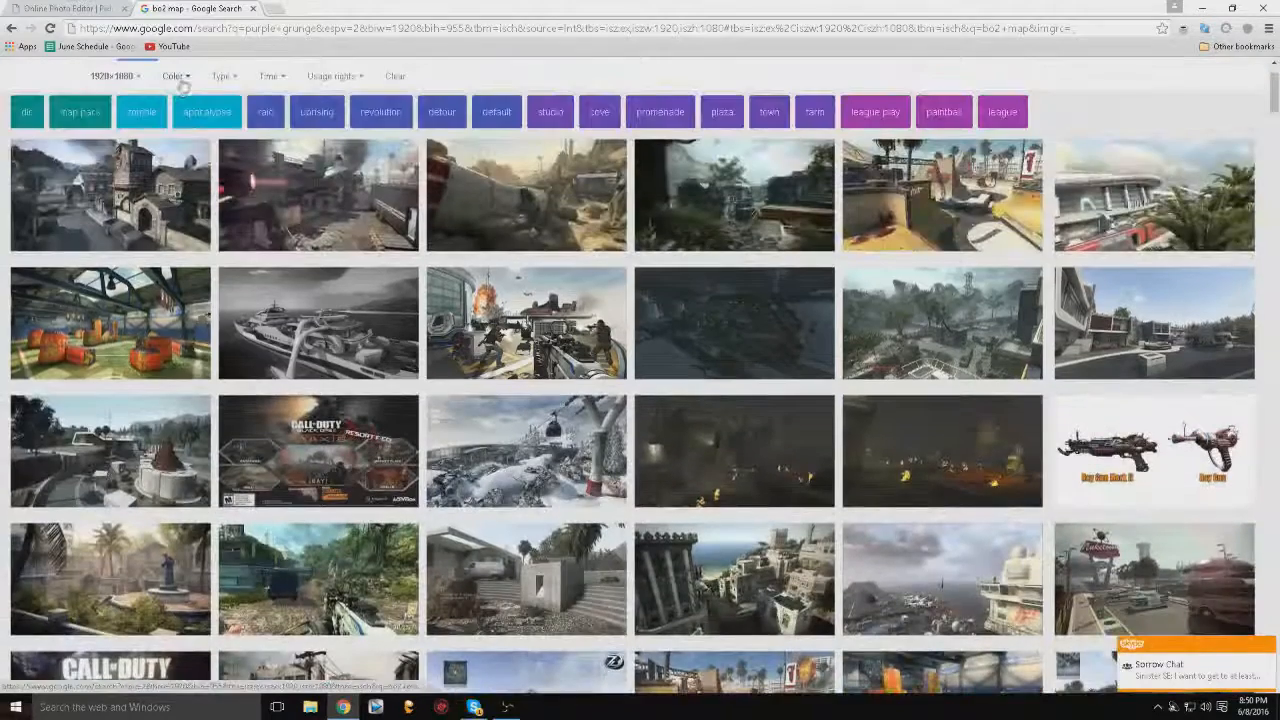
# Search images for "dsr" and reset the size filter to any size.
pyautogui.hotkey('ctrl', 'a')
pyautogui.press('BackSpace')
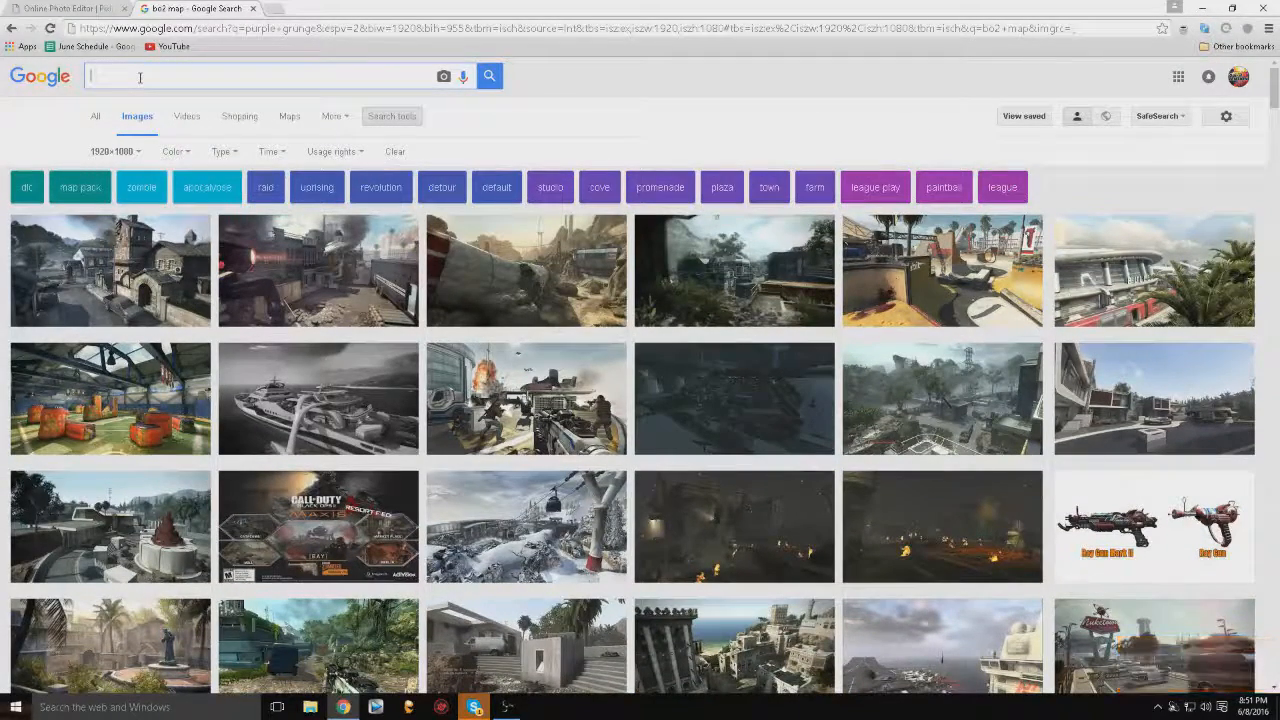
pyautogui.write('dr')
pyautogui.press('BackSpace')
pyautogui.write('se')
pyautogui.press('BackSpace')
pyautogui.write('r')
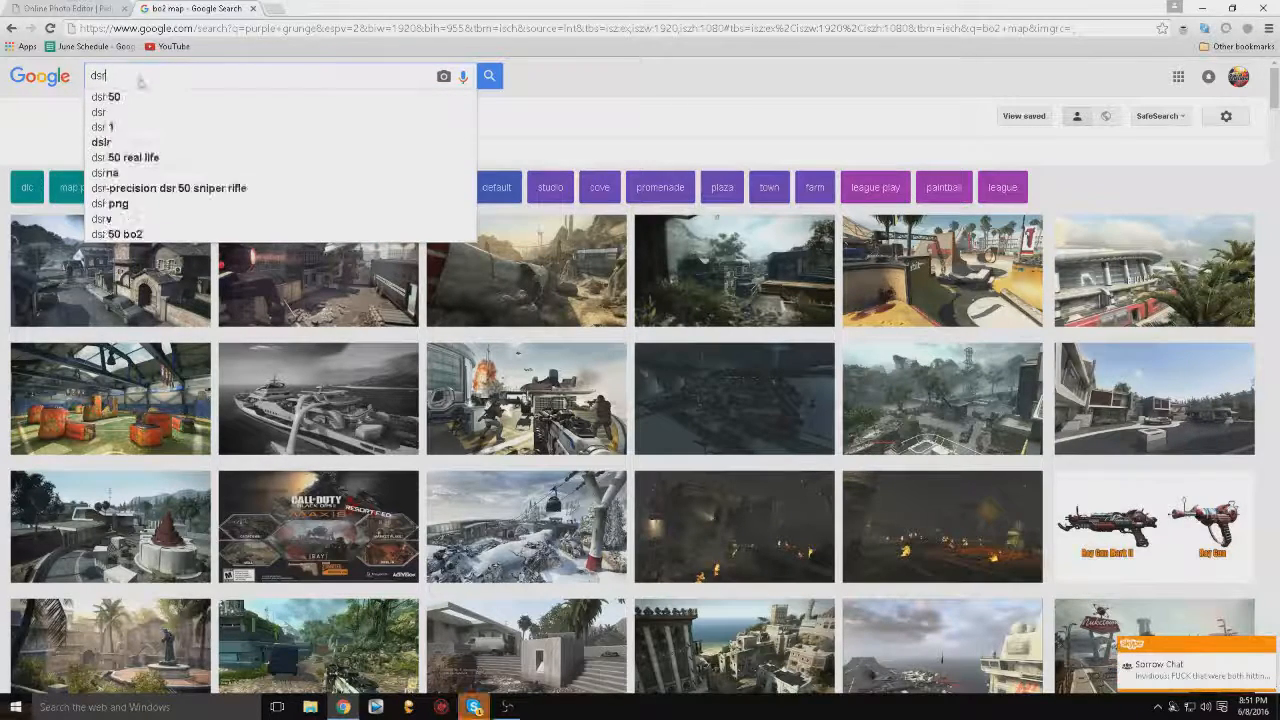
pyautogui.press('Return')
pyautogui.click(114, 151)
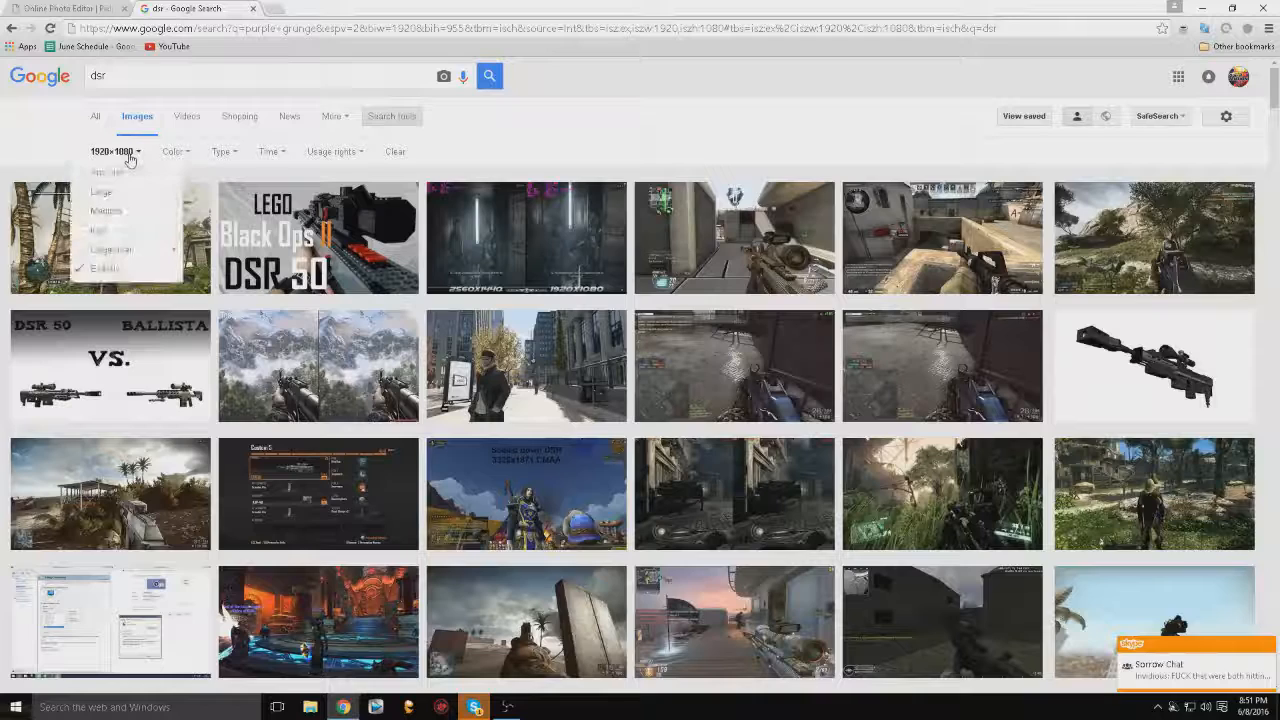
pyautogui.click(107, 172)
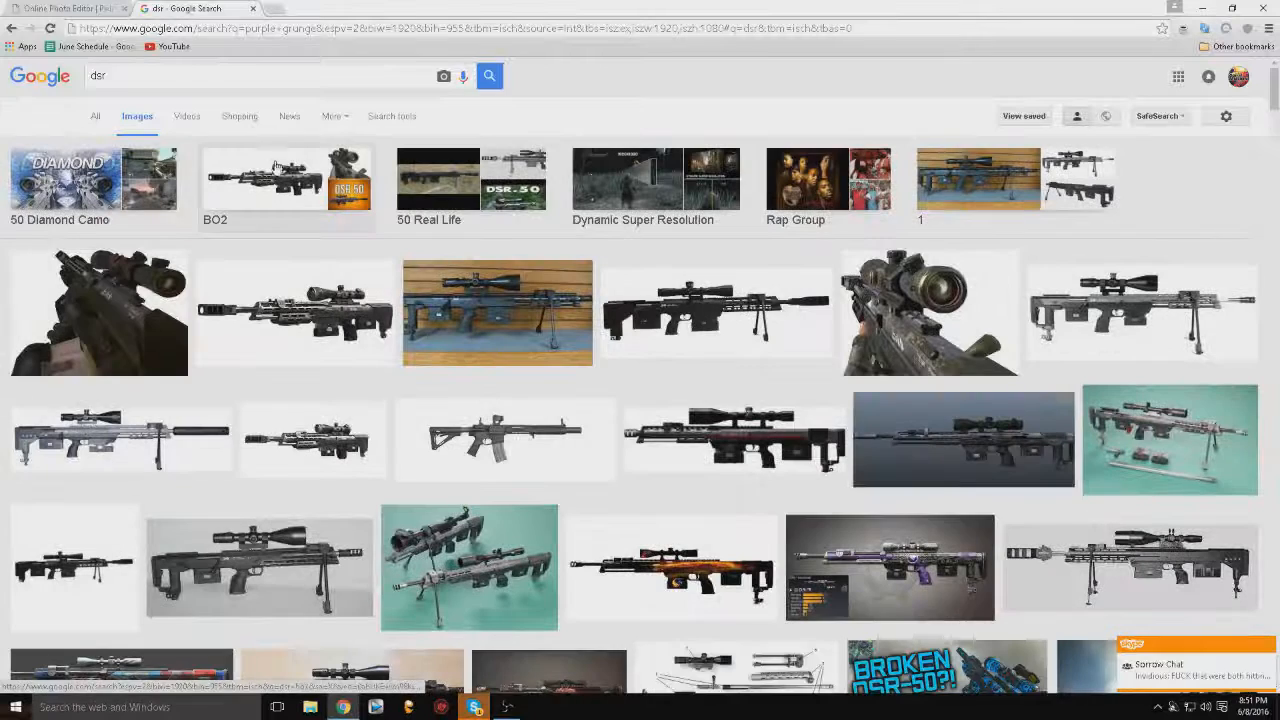
# Restrict the dsr image results to transparent pictures and preview the first-person view of the scoped sniper rifle.
pyautogui.click(380, 117)
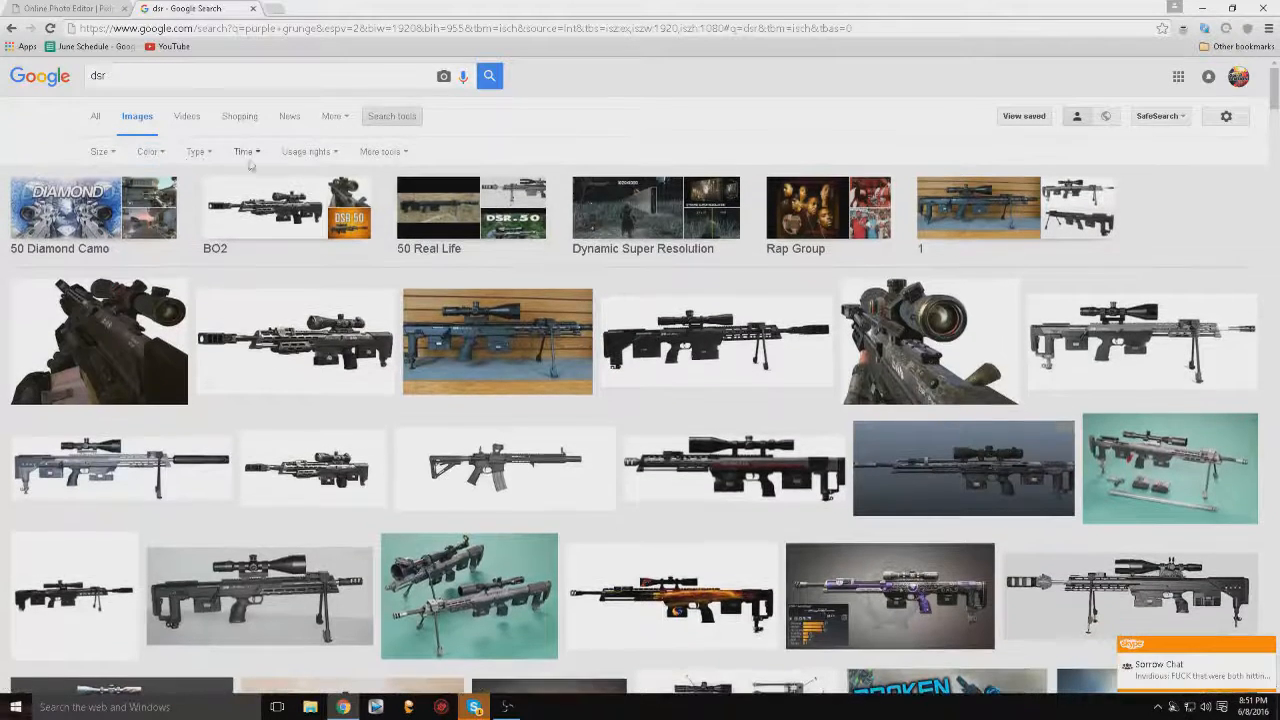
pyautogui.click(149, 152)
pyautogui.click(161, 231)
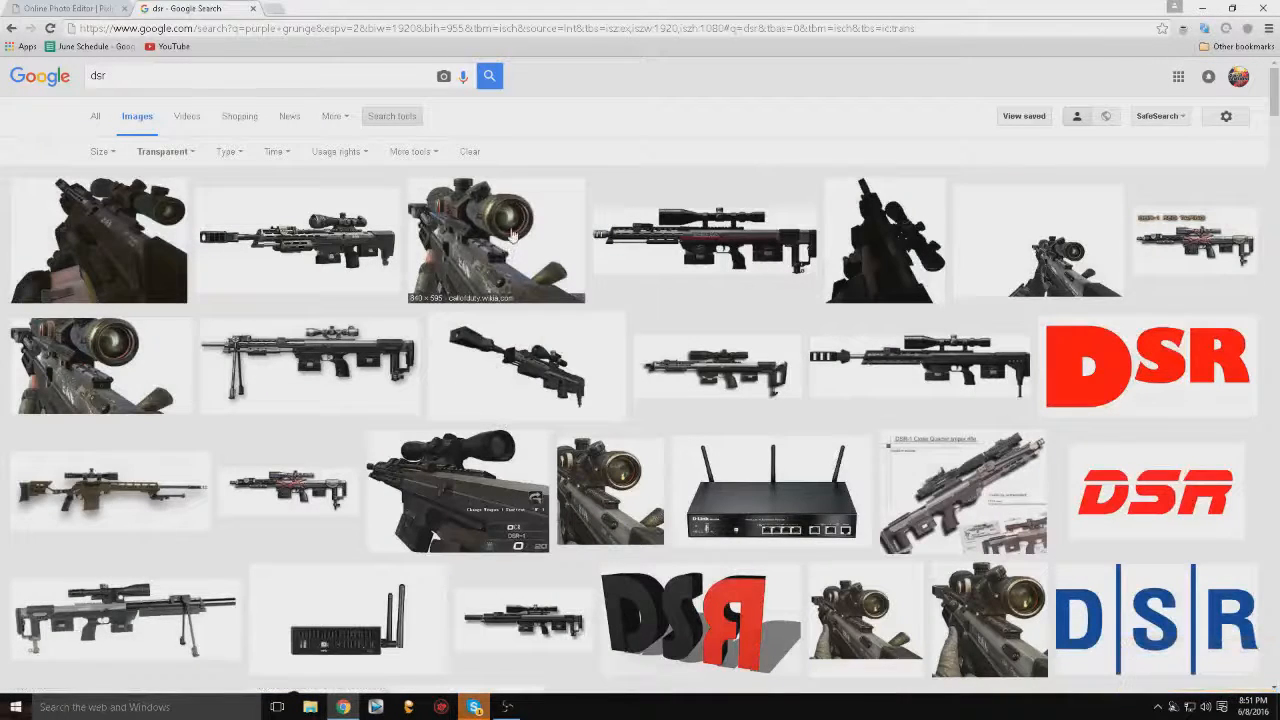
pyautogui.click(515, 238)
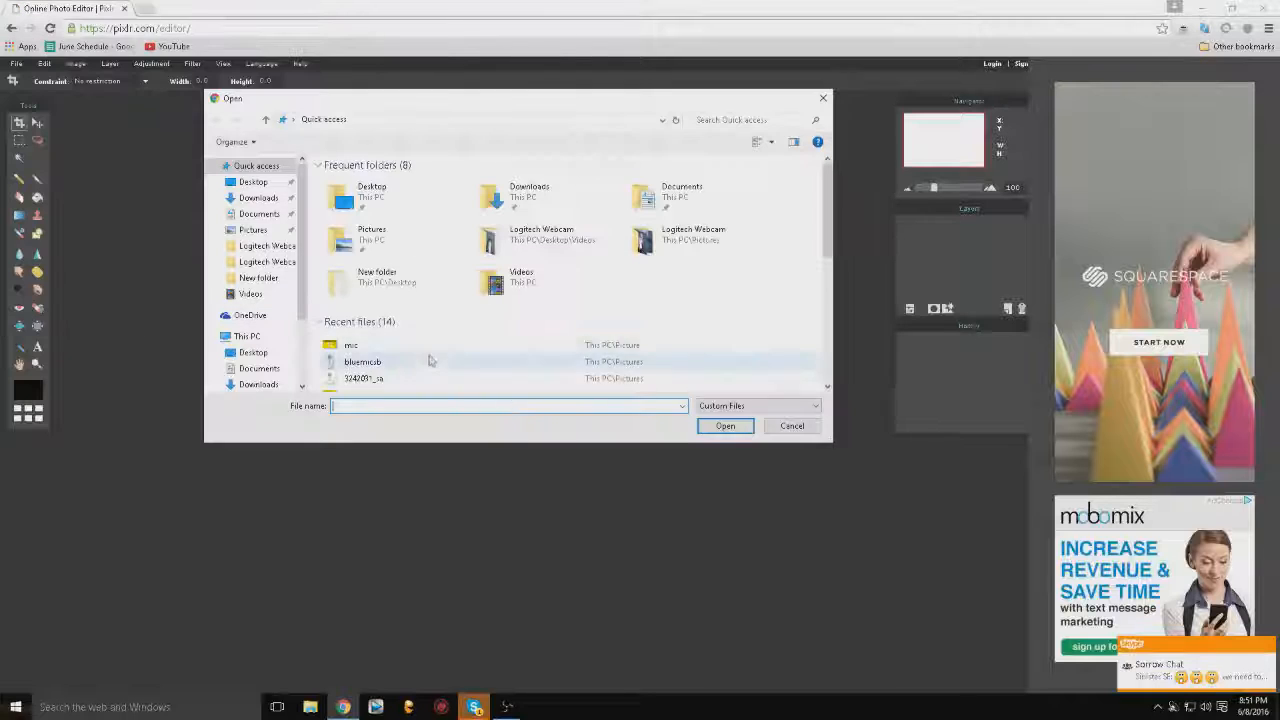
# Open the yellow-gothic-grunge-background picture from the computer in Pixlr Editor.
pyautogui.scroll(-1, 412, 345)
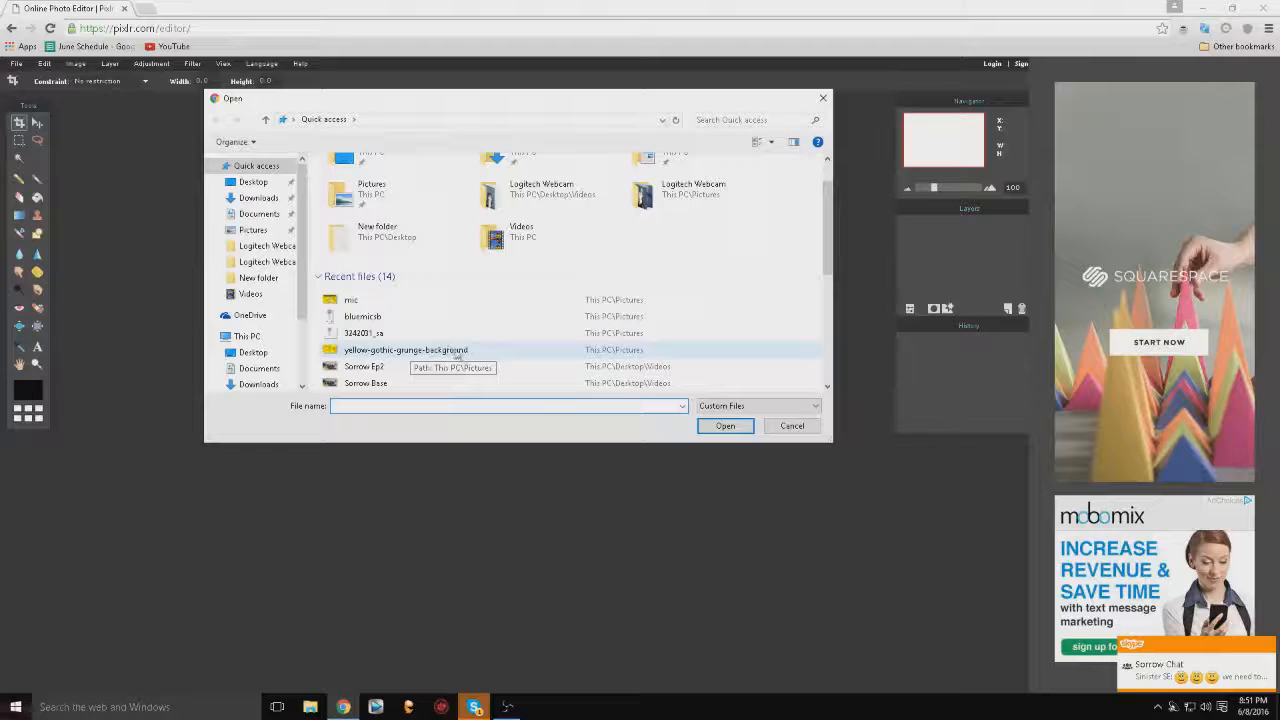
pyautogui.click(460, 352)
pyautogui.click(733, 428)
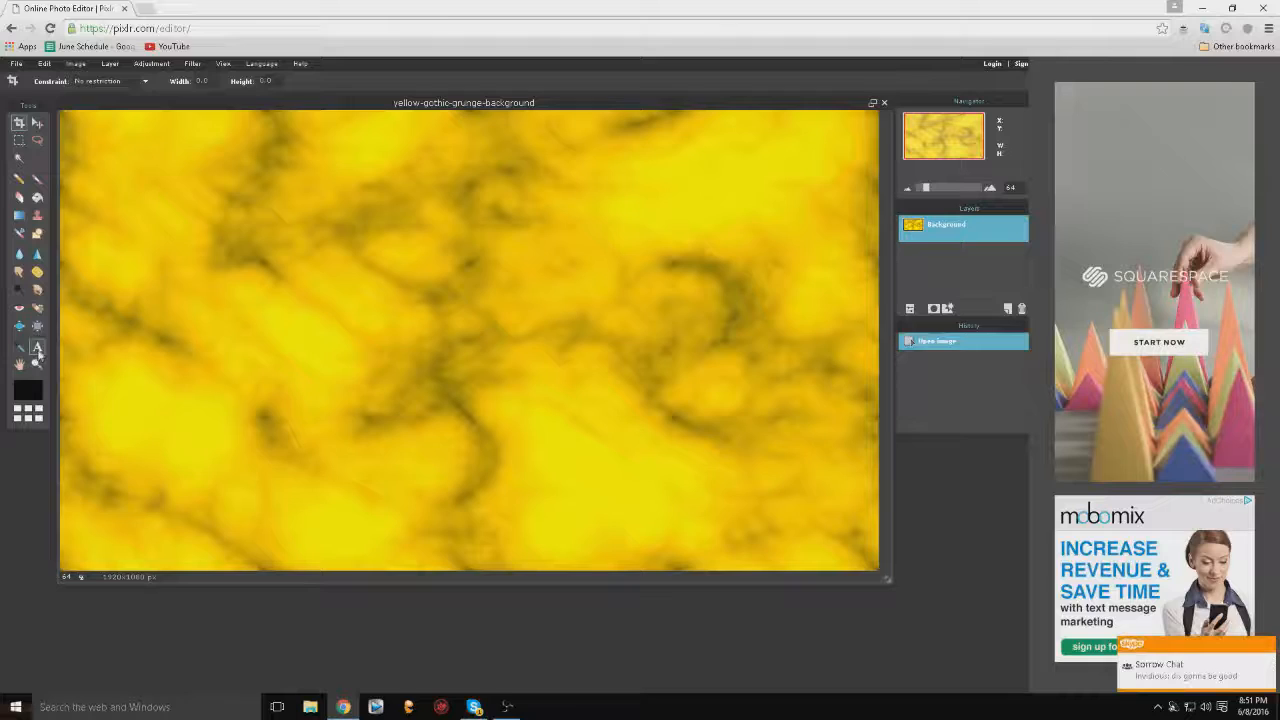
# Add the text "hi" near the upper middle of the background, at the maximum size in the American Captain font.
pyautogui.click(37, 122)
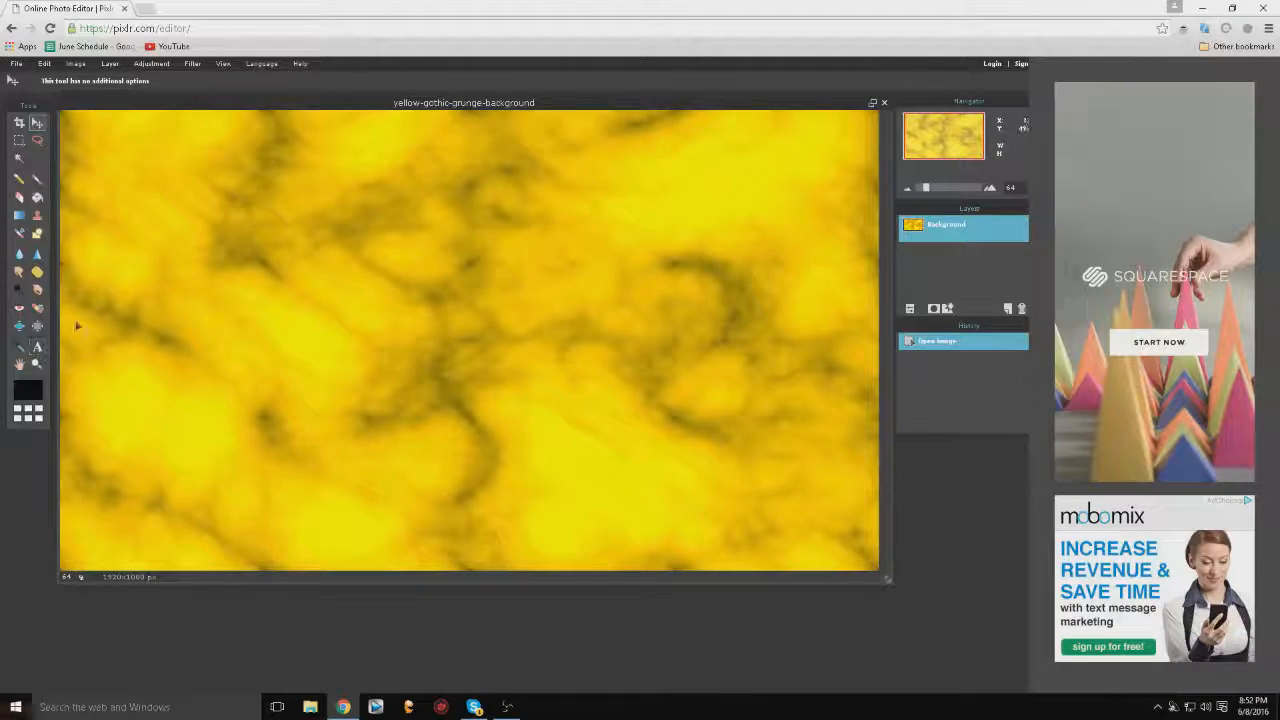
pyautogui.click(37, 347)
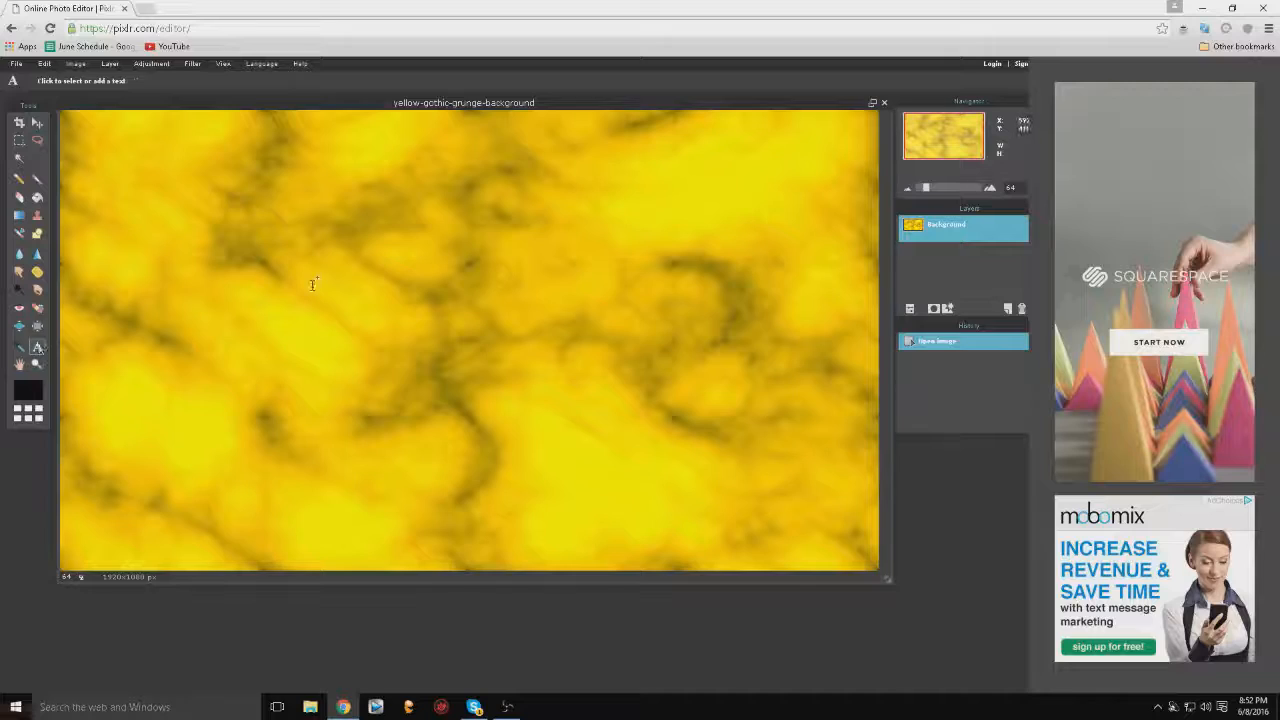
pyautogui.click(465, 257)
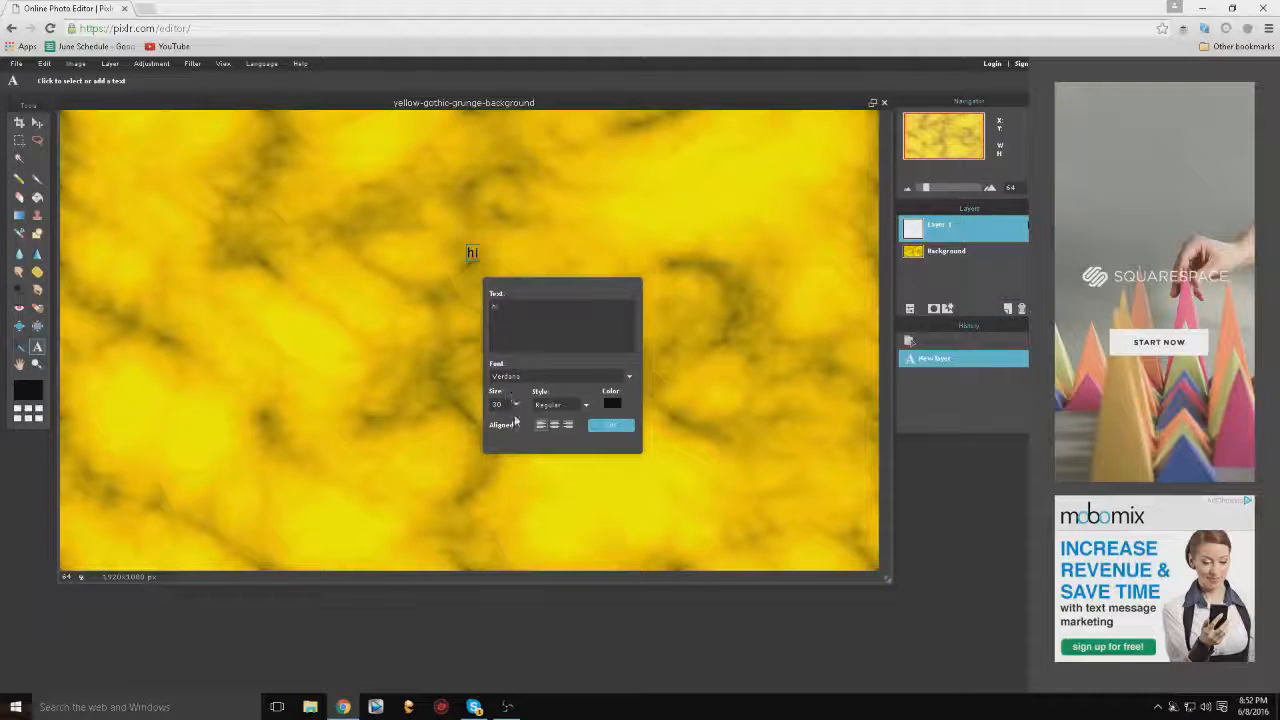
pyautogui.moveTo(512, 408); pyautogui.dragTo(540, 427)
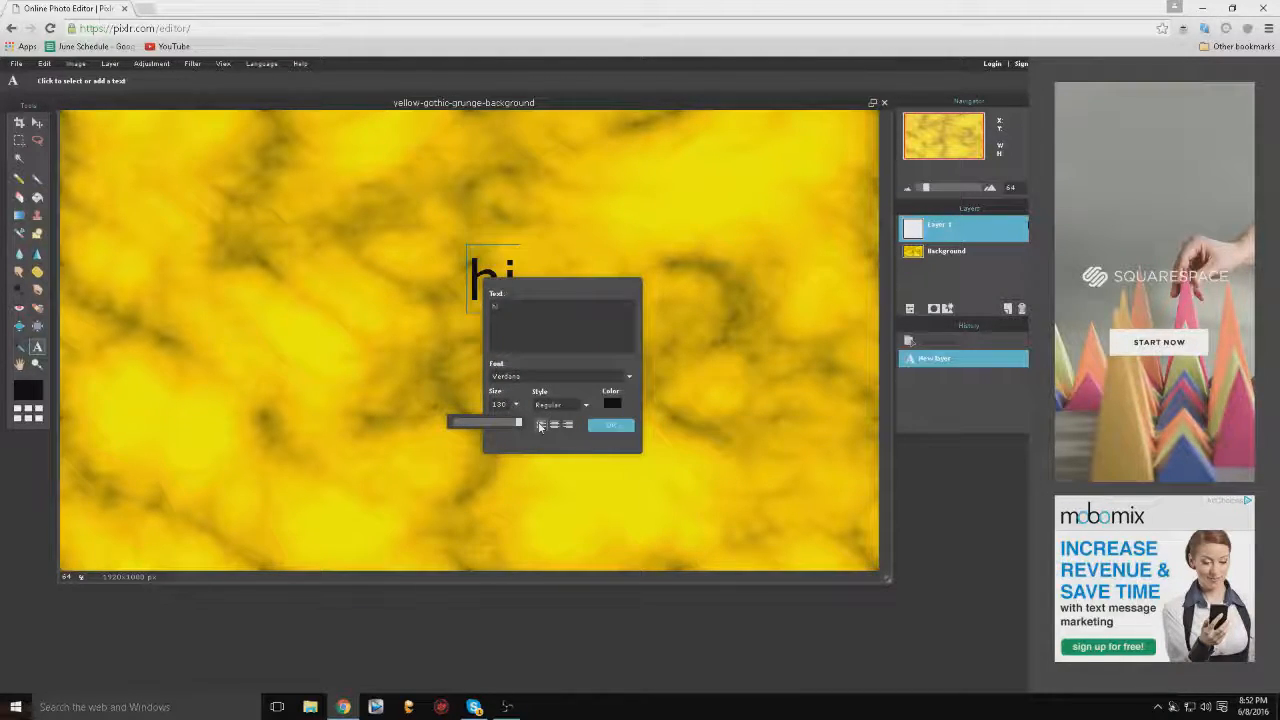
pyautogui.click(631, 376)
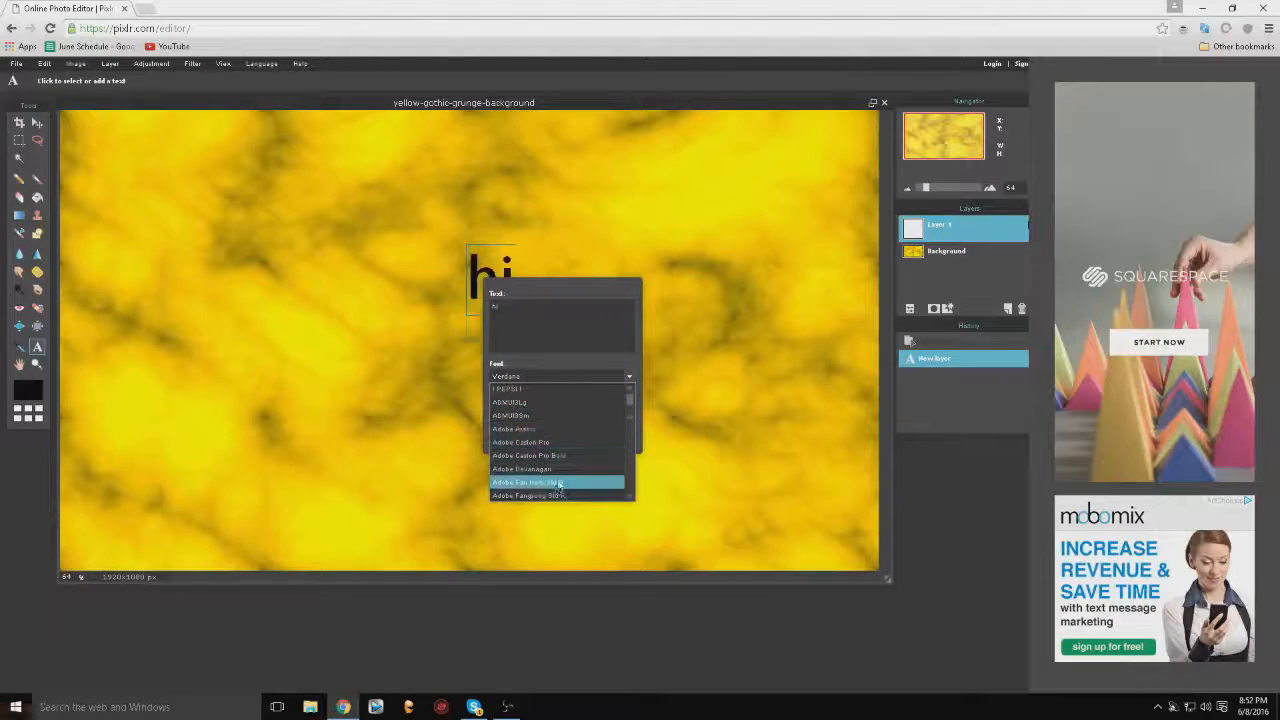
pyautogui.scroll(-3, 557, 490)
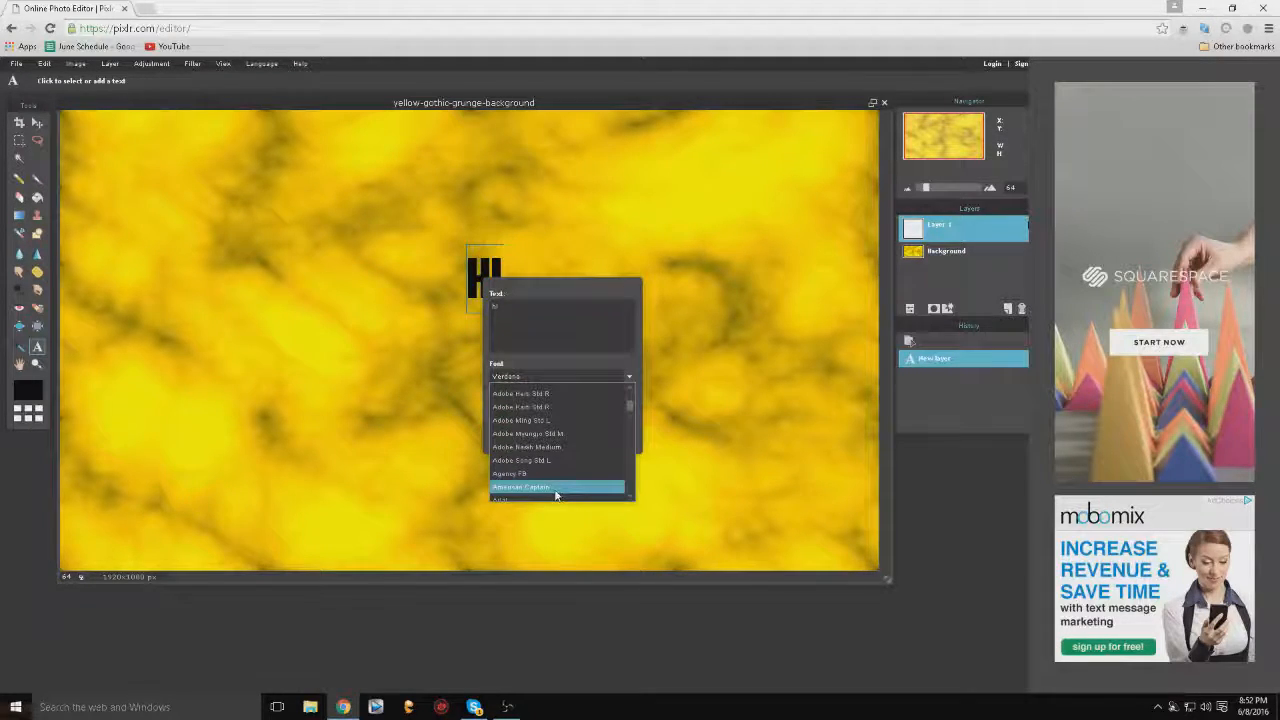
pyautogui.click(557, 487)
# Colour the "hi" text bright green with a hue of 102 and confirm the text settings.
pyautogui.click(616, 408)
pyautogui.click(515, 367)
pyautogui.moveTo(489, 357); pyautogui.dragTo(520, 350)
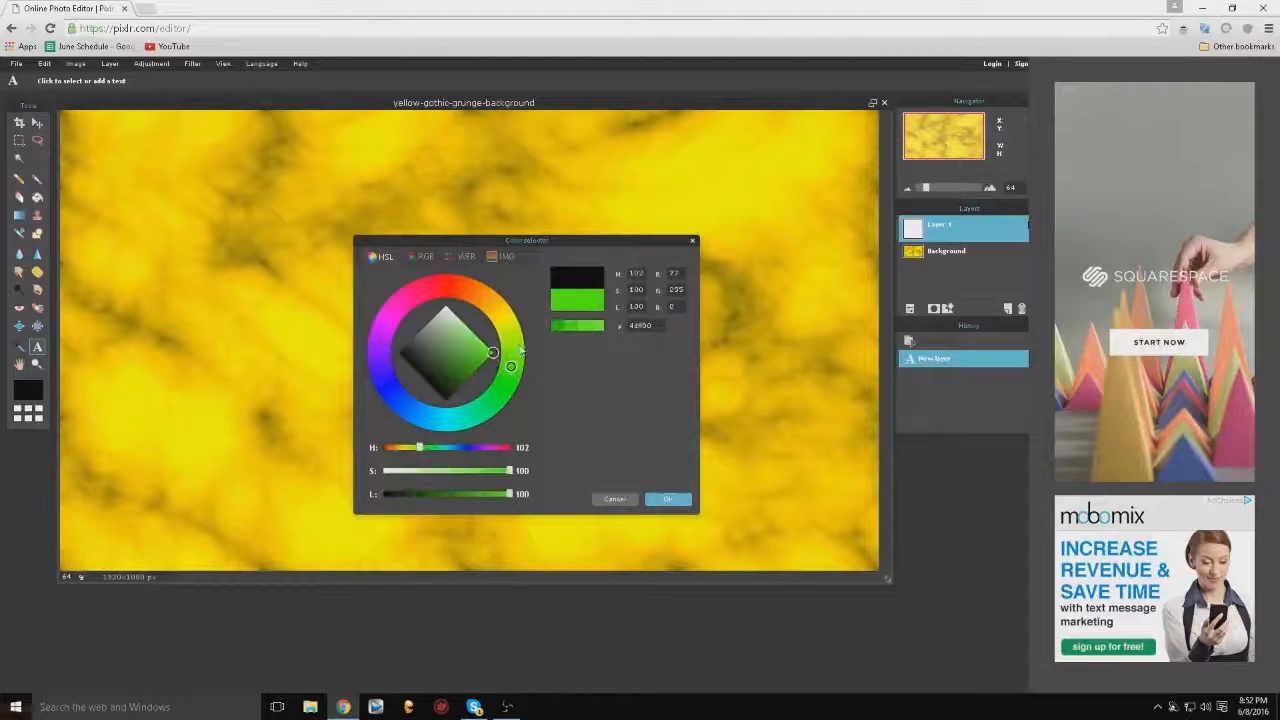
pyautogui.click(679, 507)
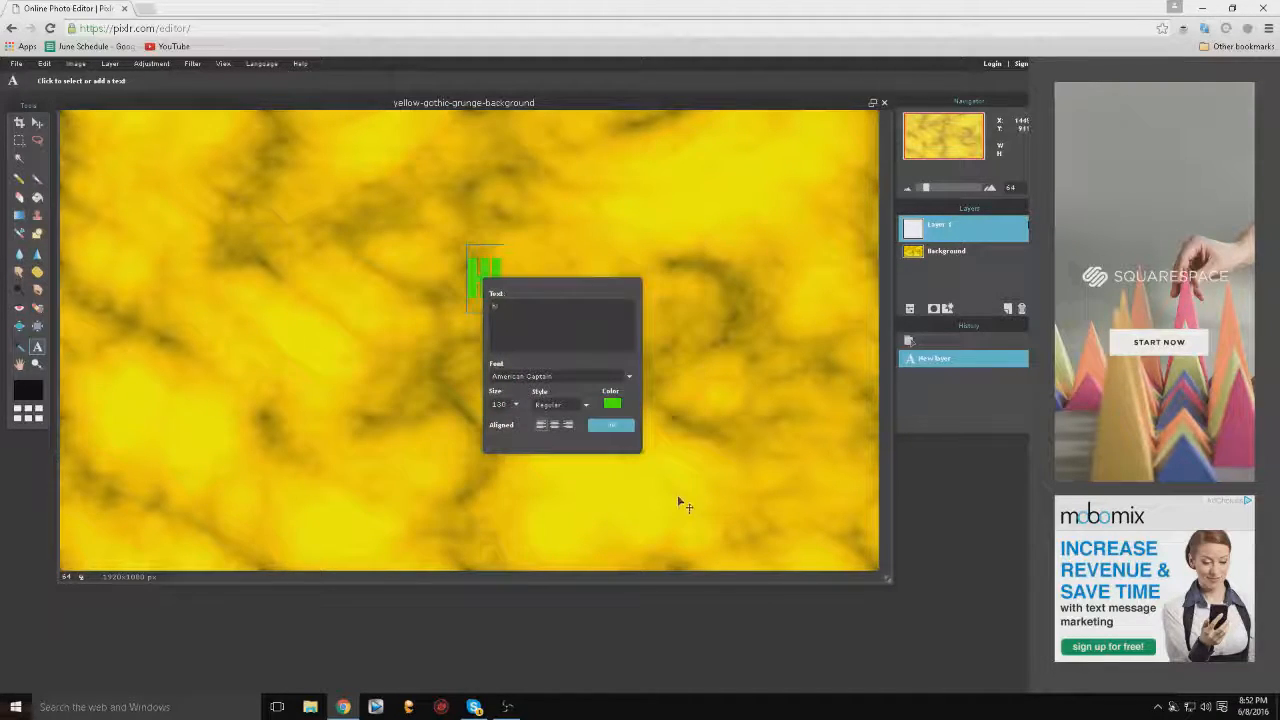
pyautogui.click(620, 427)
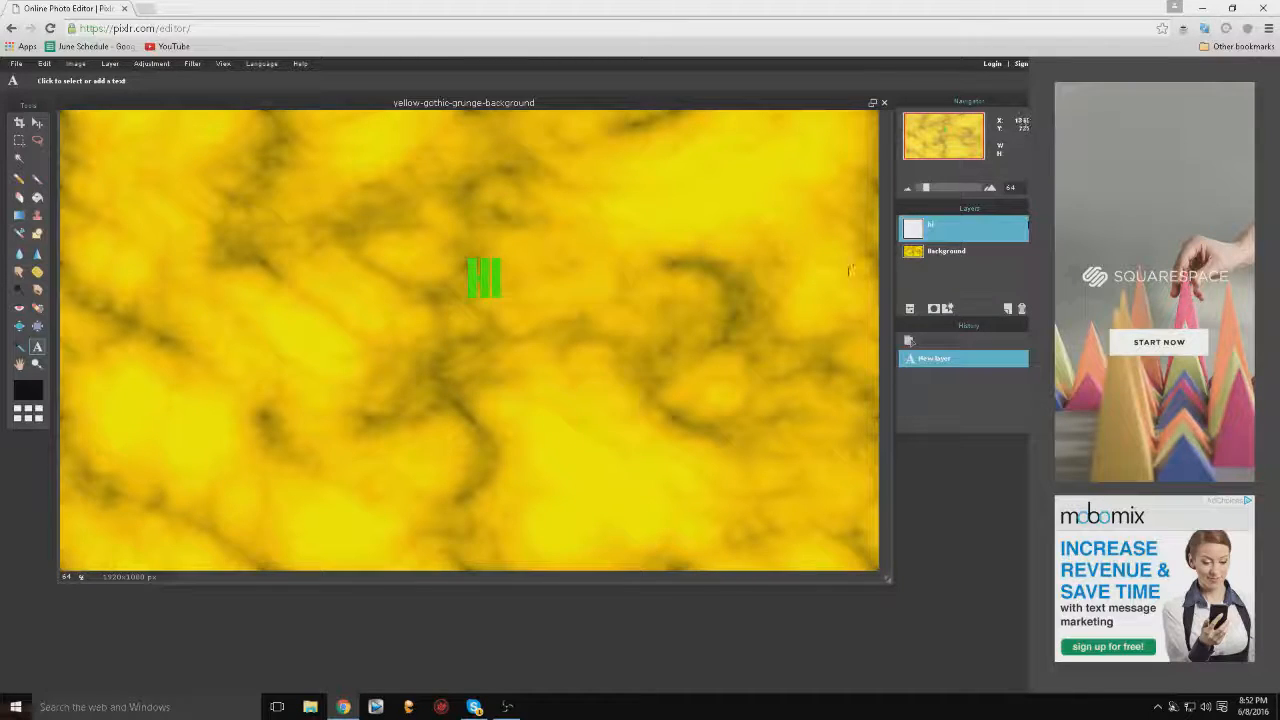
# Move the green "hi" text slightly down towards the canvas centre and rasterize its layer.
pyautogui.click(37, 122)
pyautogui.moveTo(495, 282); pyautogui.dragTo(482, 315)
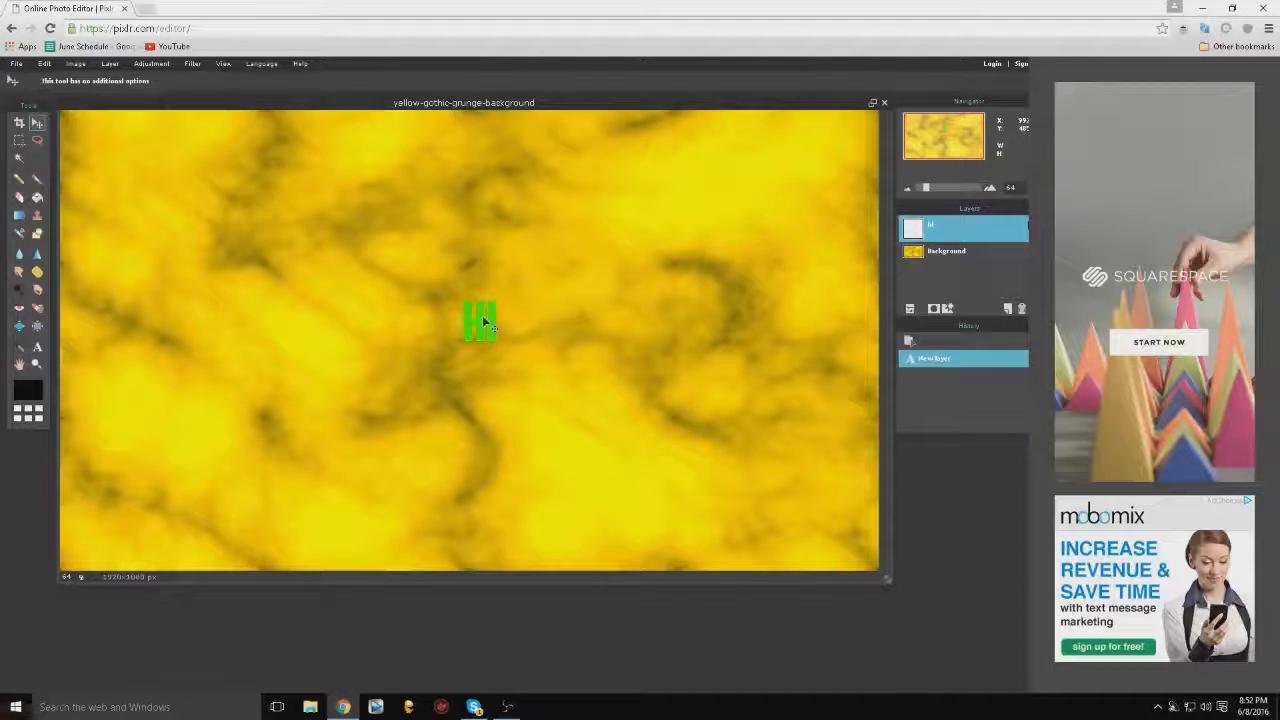
pyautogui.rightClick(955, 232)
pyautogui.click(998, 326)
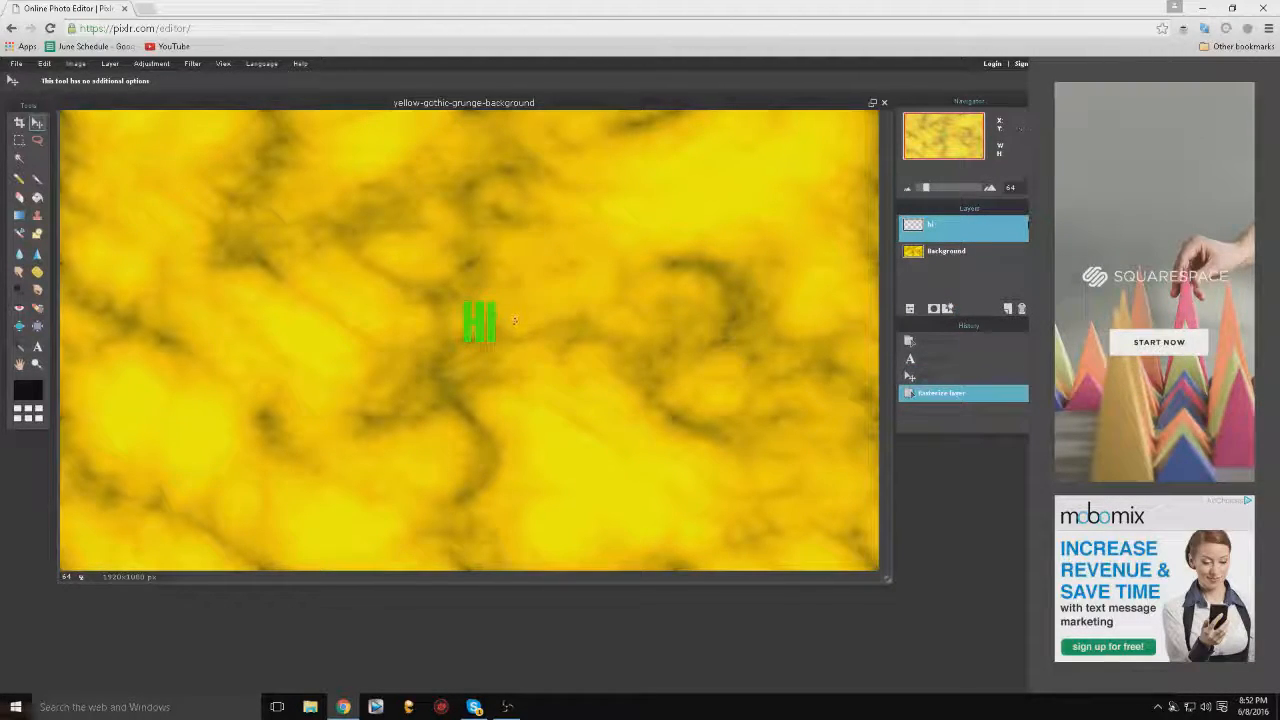
# Widen and enlarge the green "hi" text with Free transform, then delete its layer.
pyautogui.click(48, 63)
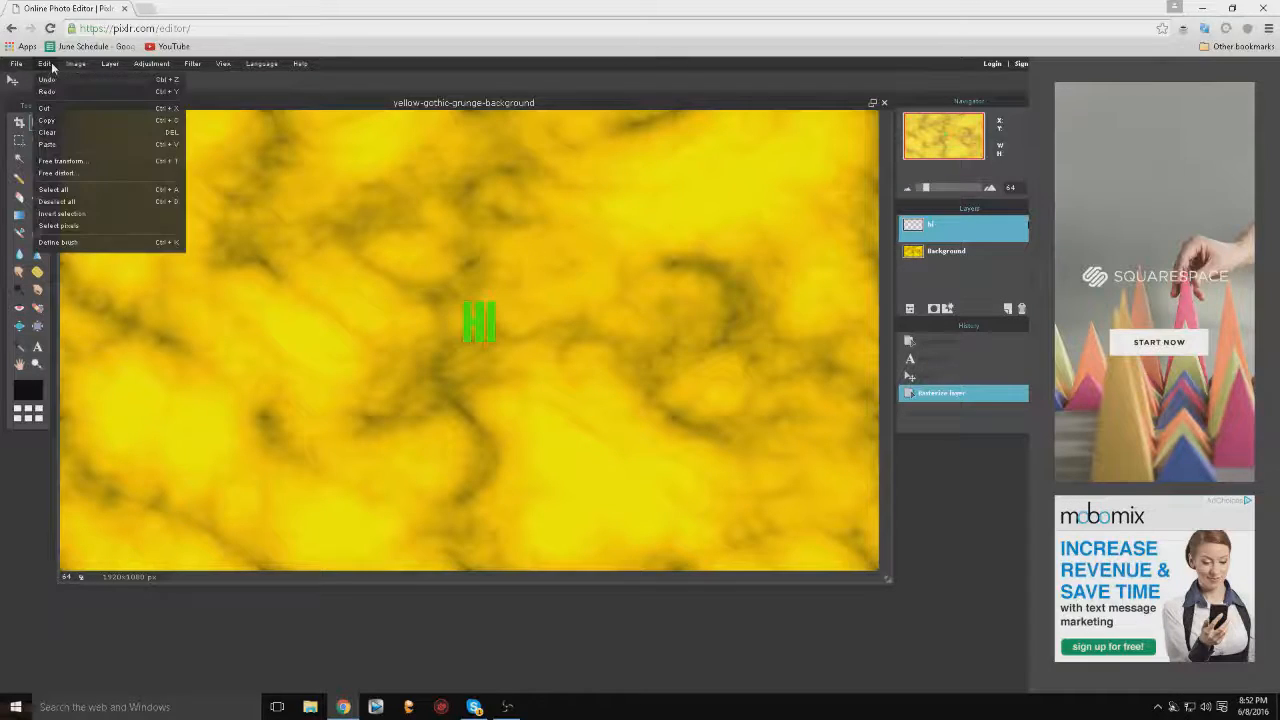
pyautogui.click(101, 166)
pyautogui.moveTo(496, 301); pyautogui.dragTo(558, 287)
pyautogui.rightClick(932, 226)
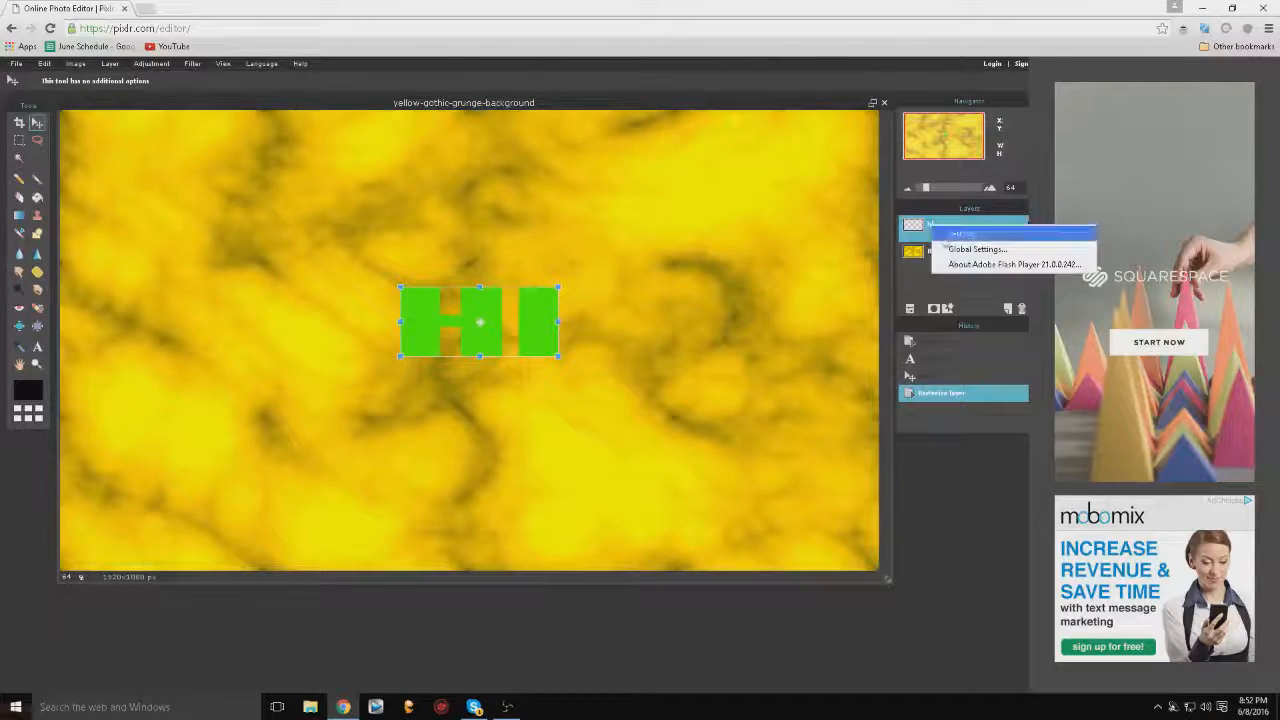
pyautogui.click(626, 290)
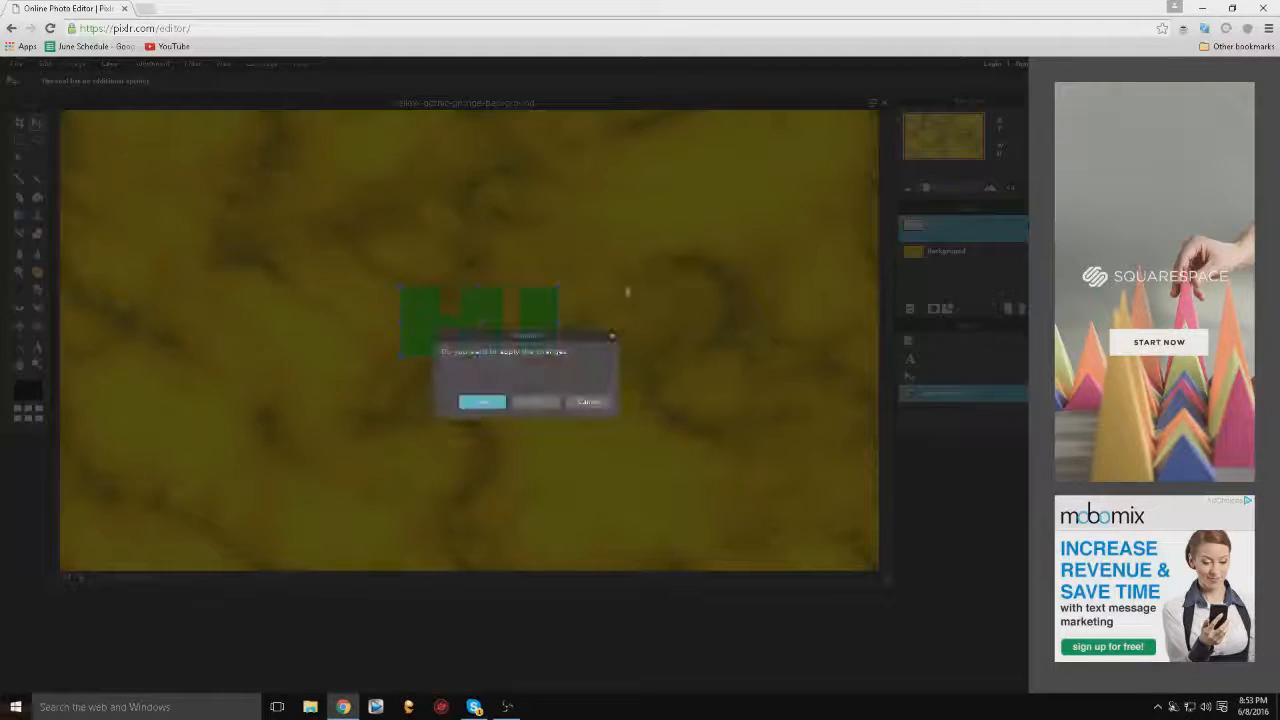
pyautogui.click(505, 403)
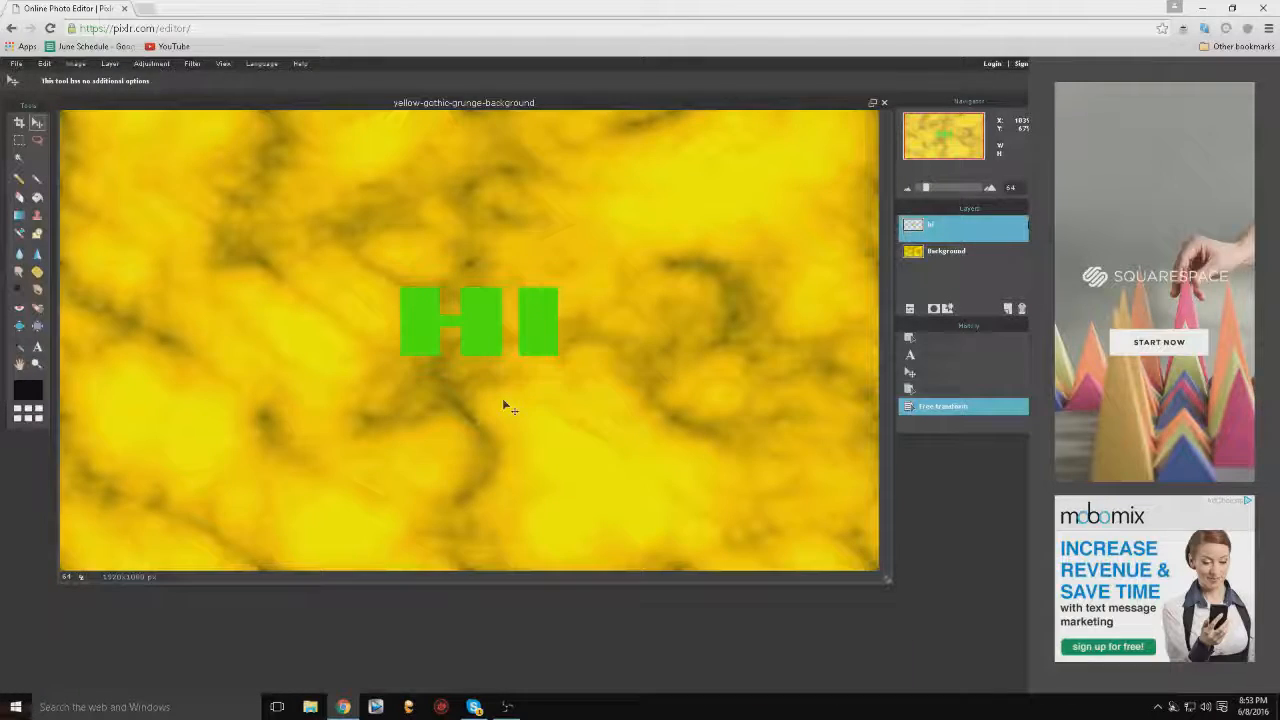
pyautogui.rightClick(945, 226)
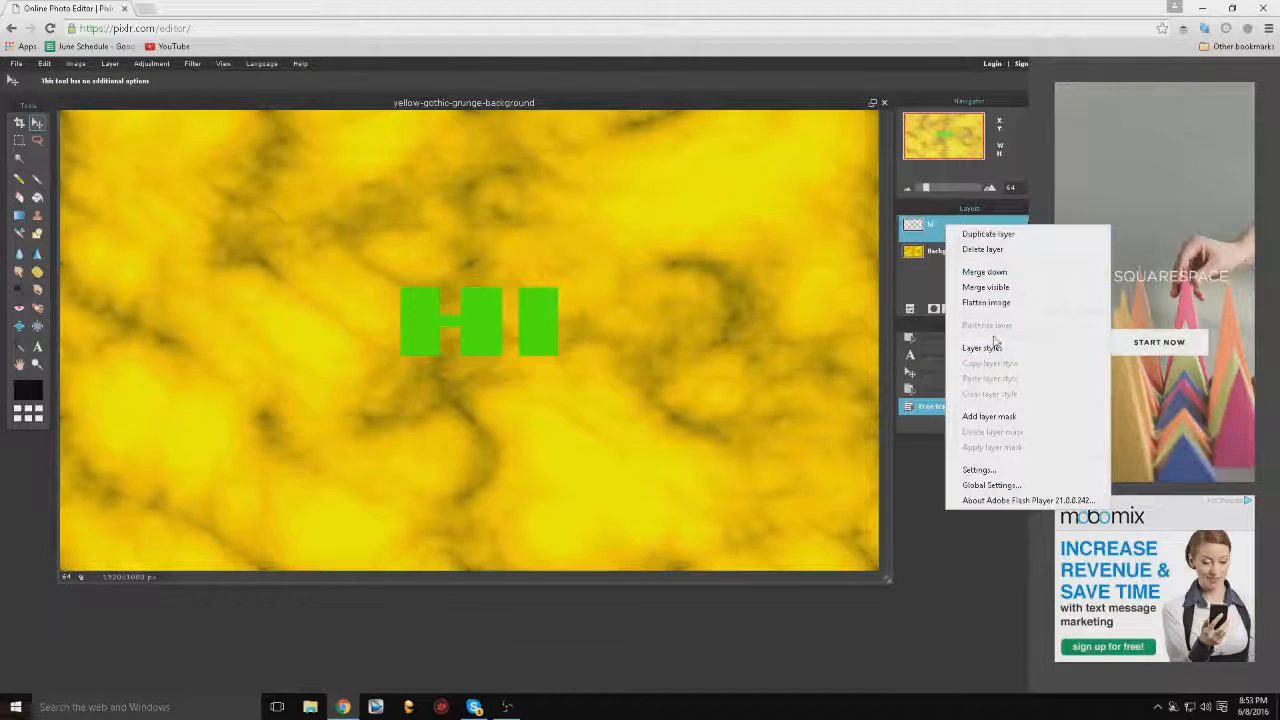
pyautogui.click(982, 249)
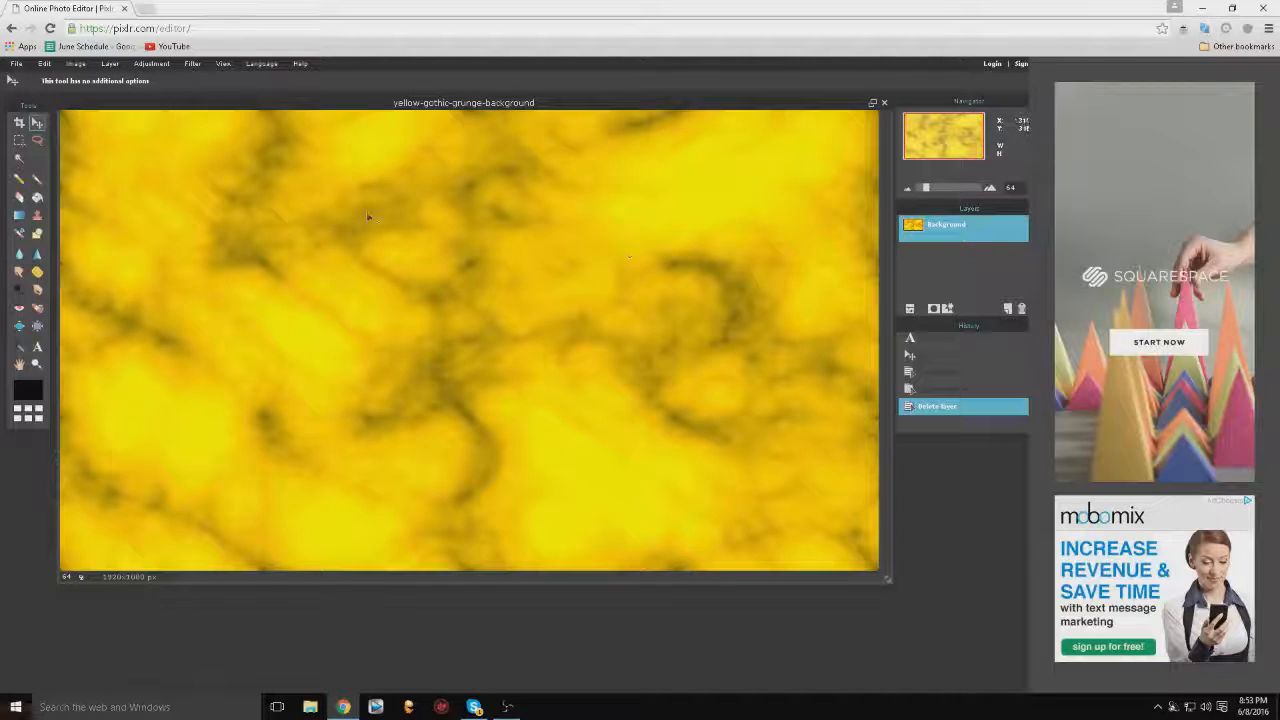
# Open the DSR_50_CE_Digital_BOII picture from the computer.
pyautogui.click(17, 65)
pyautogui.click(60, 100)
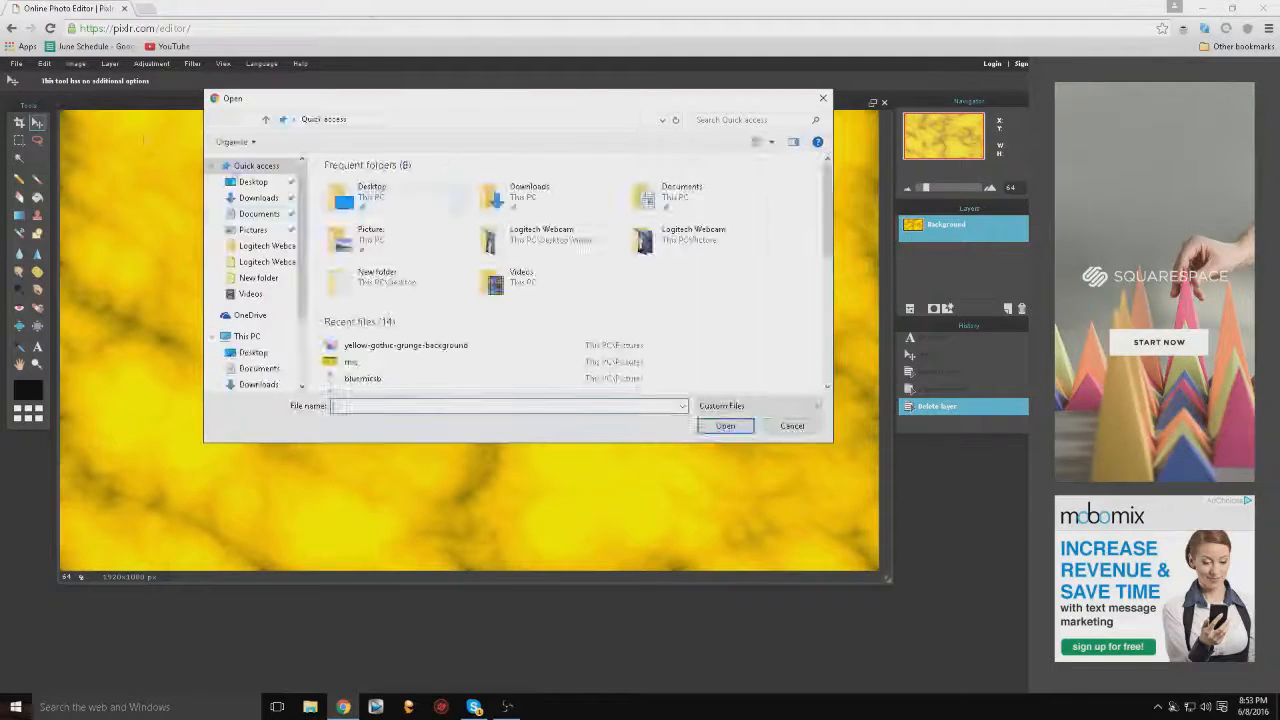
pyautogui.scroll(-1, 422, 341)
pyautogui.scroll(-4, 422, 341)
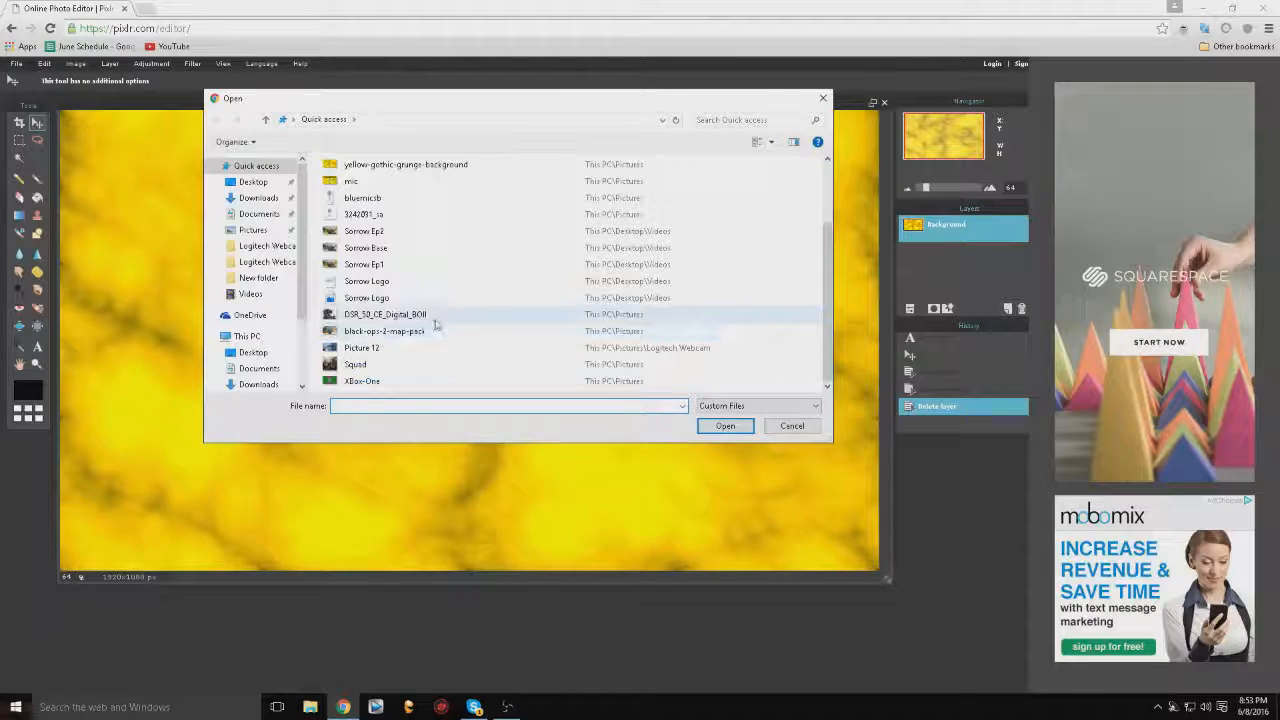
pyautogui.click(434, 318)
pyautogui.click(722, 425)
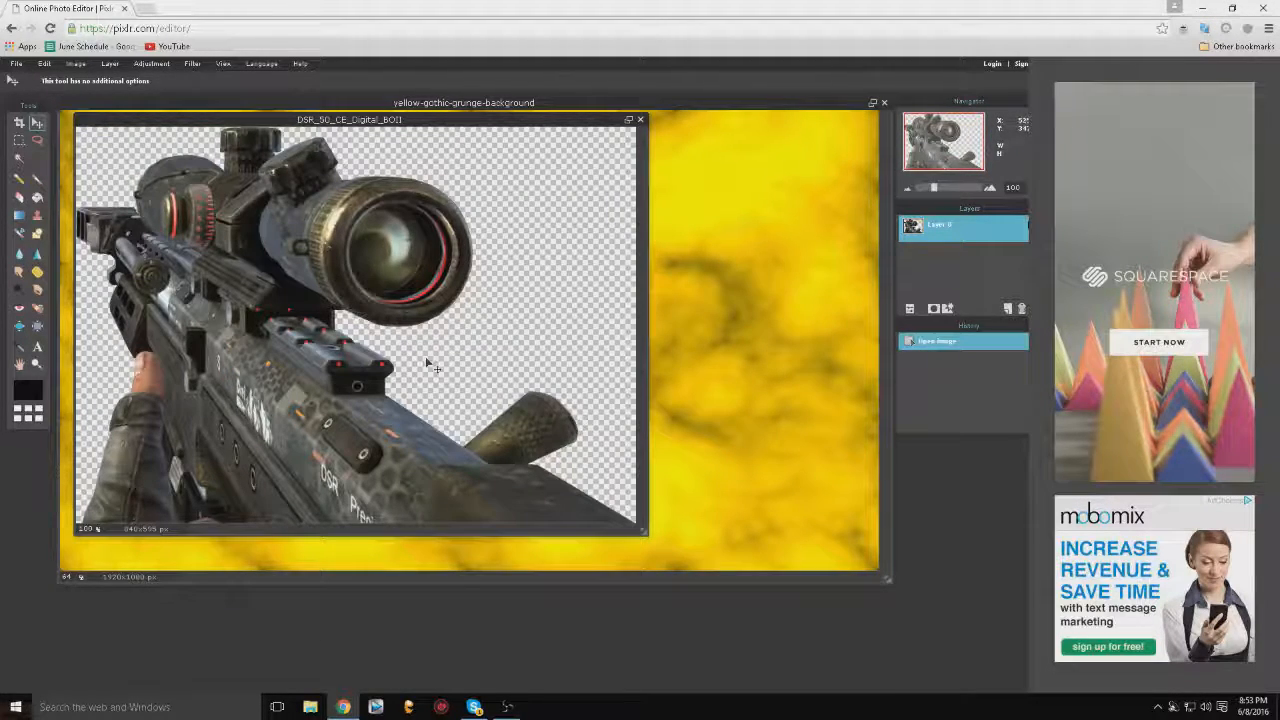
# Copy the entire rifle picture, close it without saving, and paste it onto the yellow grunge background.
pyautogui.hotkey('ctrl', 'a')
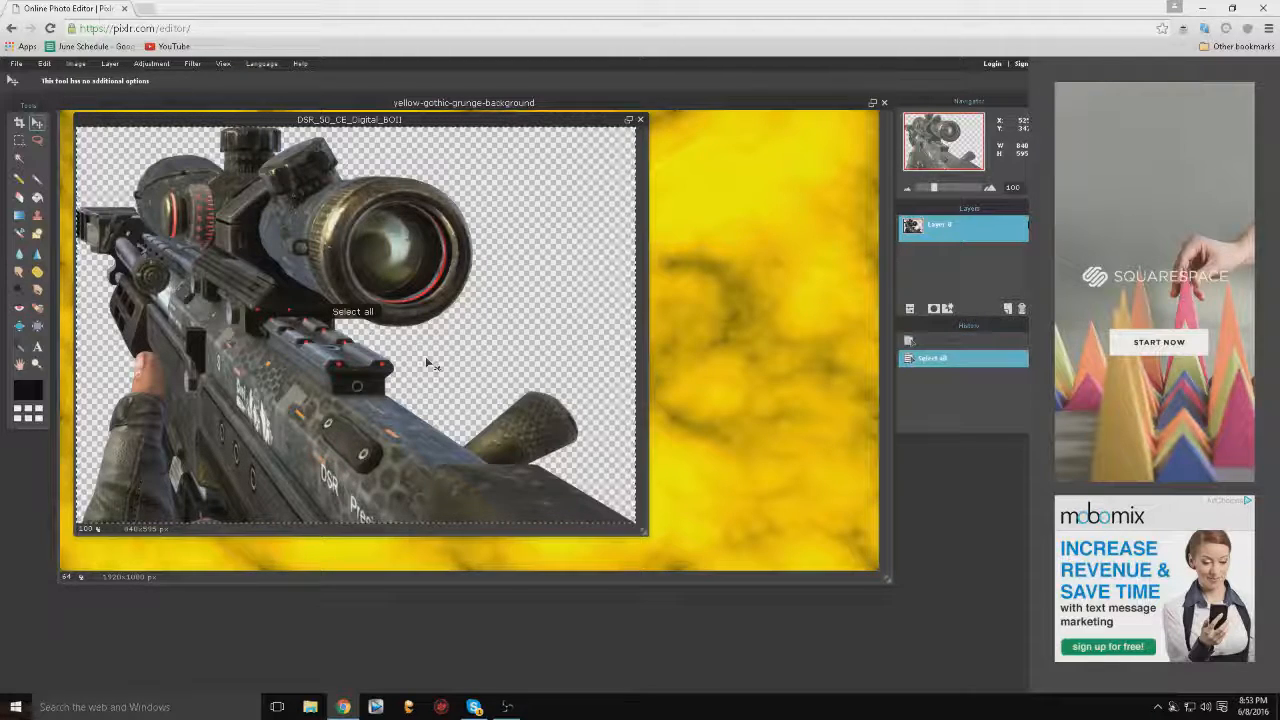
pyautogui.hotkey('ctrl', 'c')
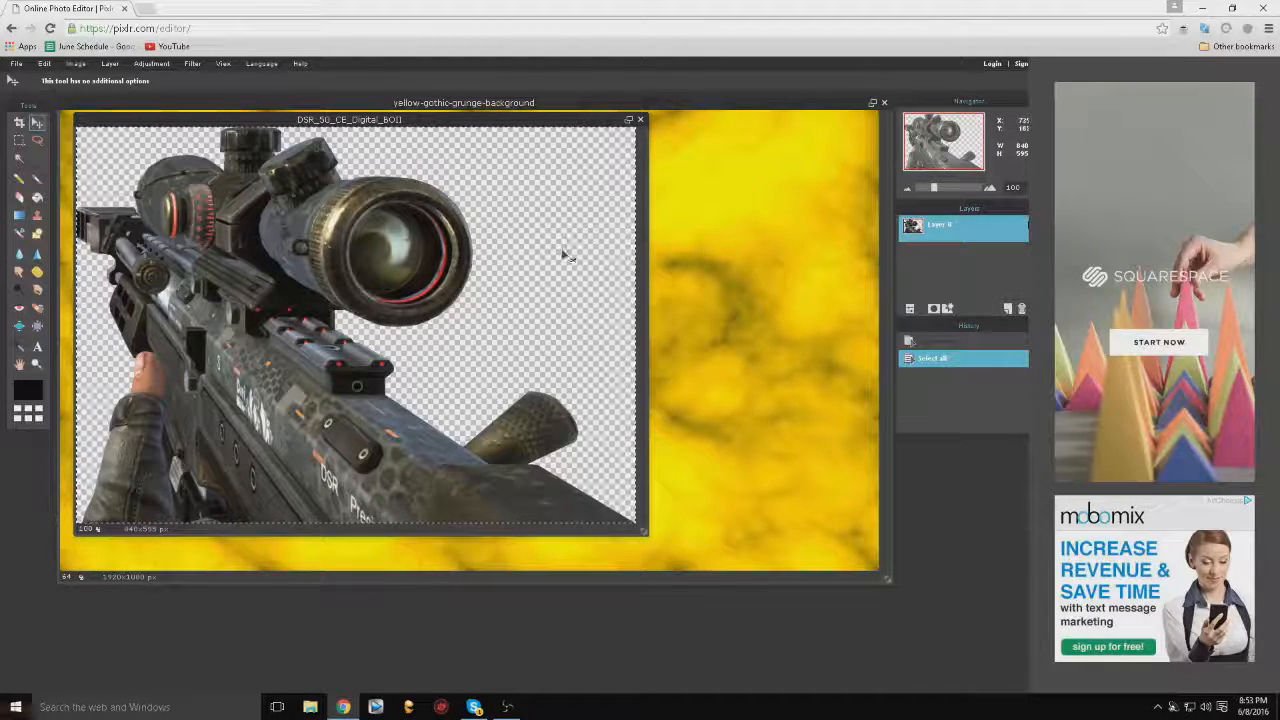
pyautogui.click(641, 120)
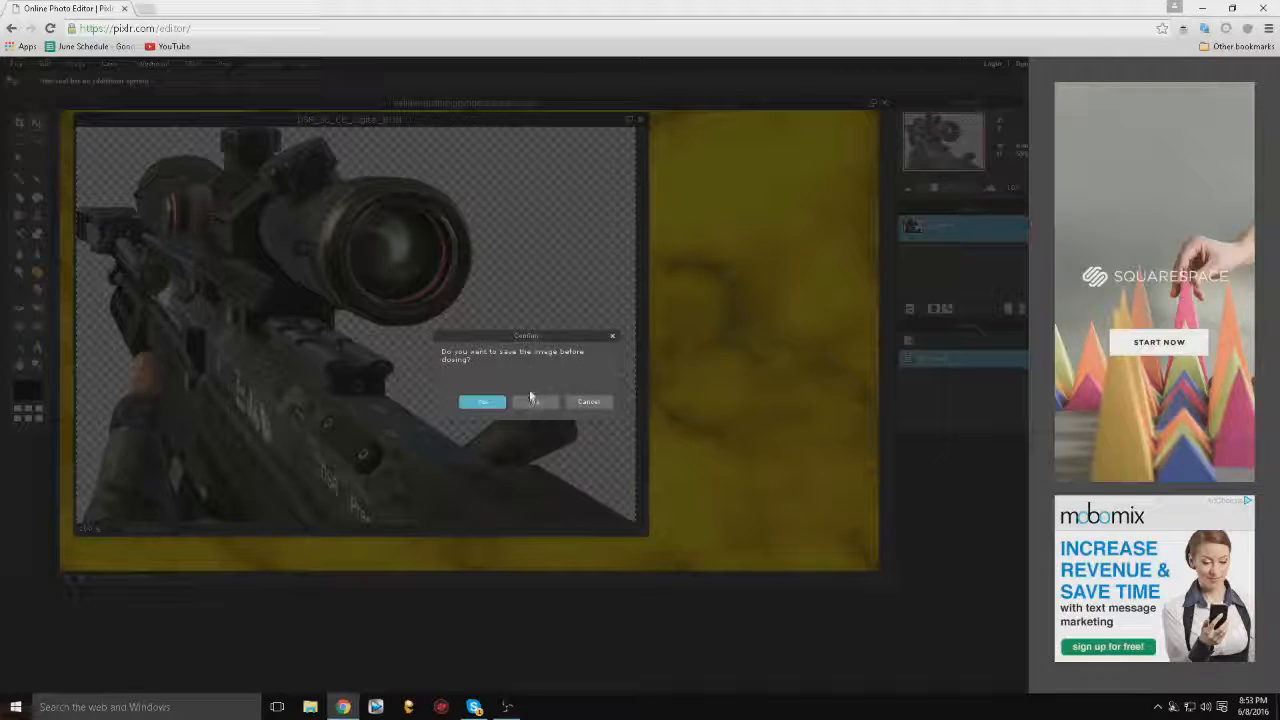
pyautogui.click(533, 402)
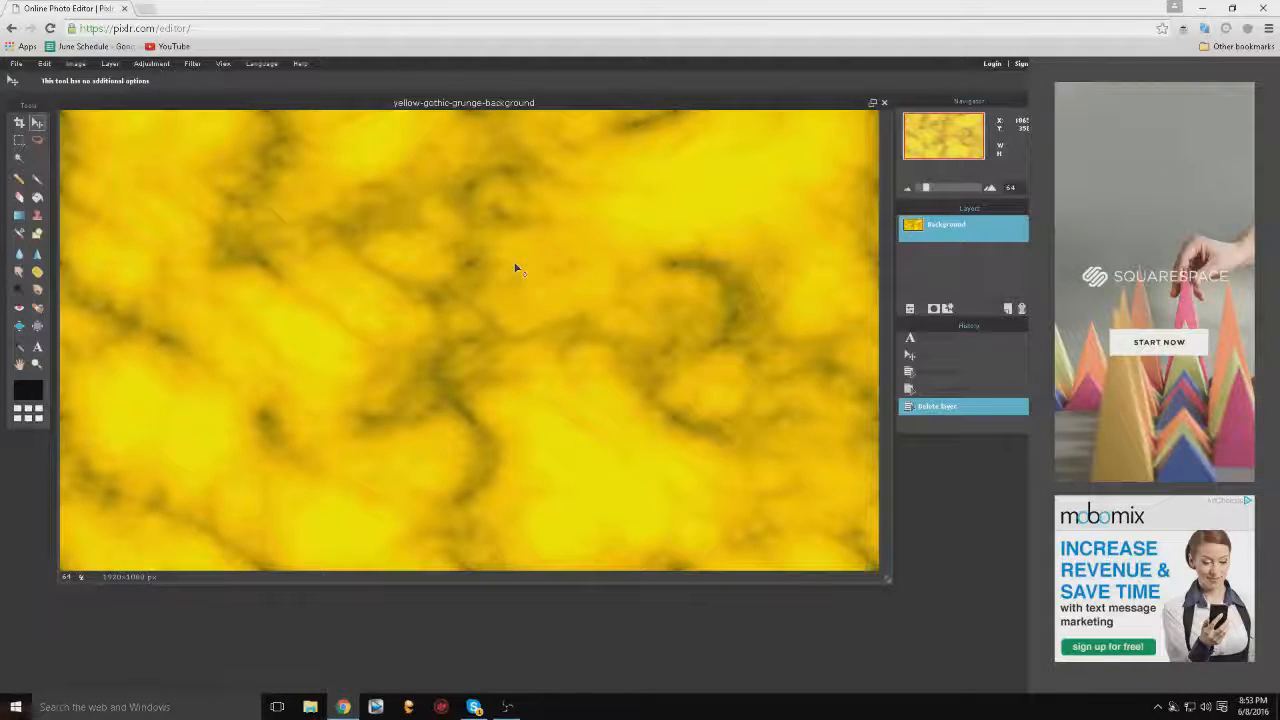
pyautogui.hotkey('ctrl', 'v')
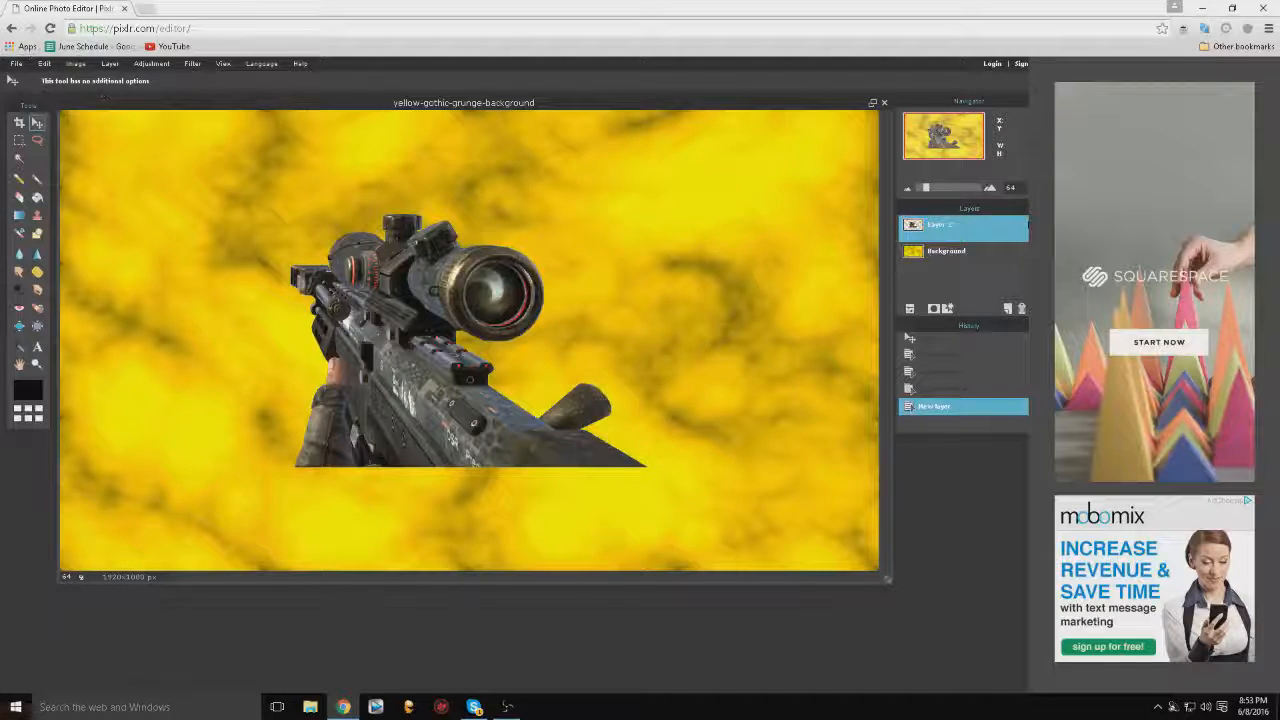
# Use Free transform to enlarge the rifle and place it in the lower-right part of the canvas.
pyautogui.click(44, 63)
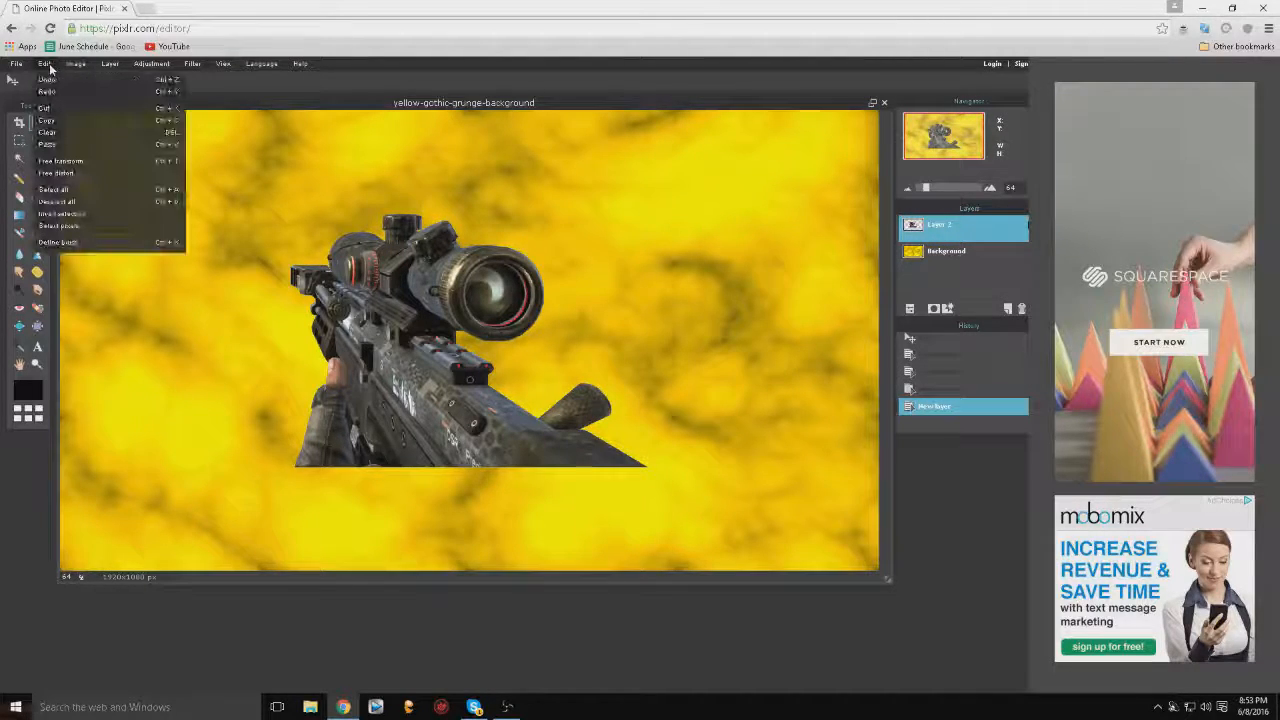
pyautogui.click(97, 162)
pyautogui.moveTo(467, 293); pyautogui.dragTo(693, 402)
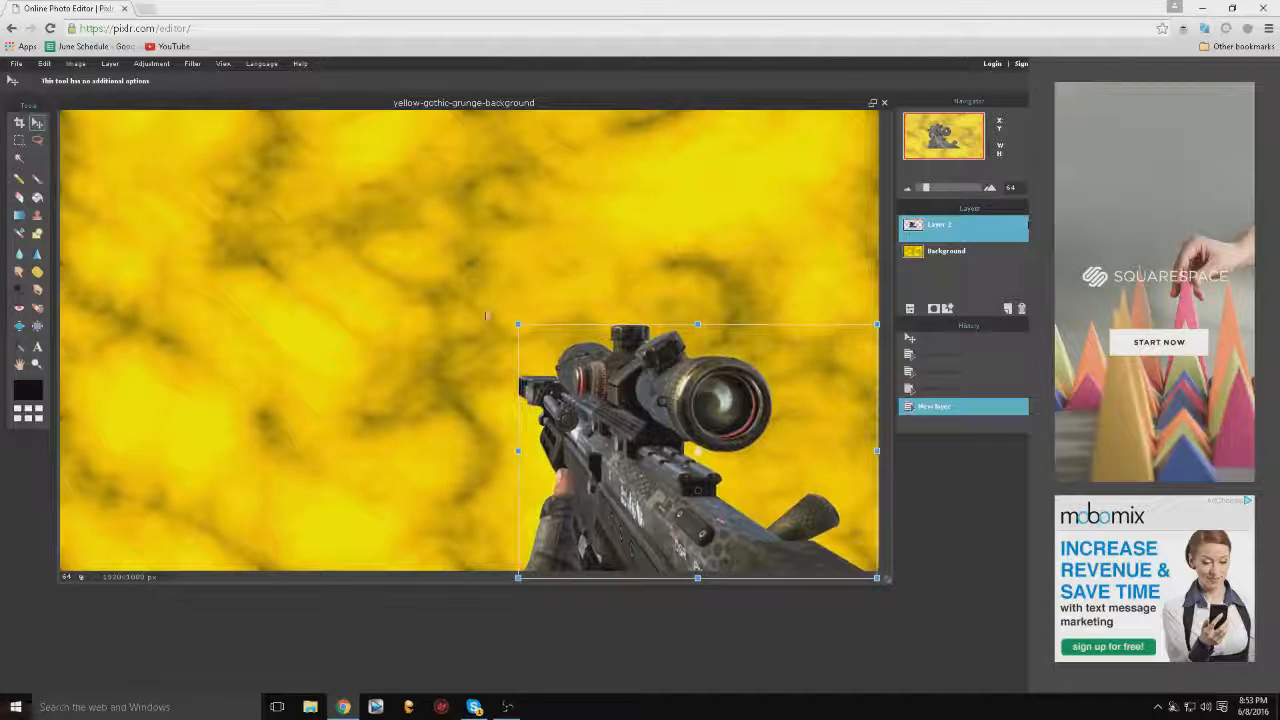
pyautogui.moveTo(519, 324); pyautogui.dragTo(143, 97)
pyautogui.moveTo(697, 409); pyautogui.dragTo(334, 320)
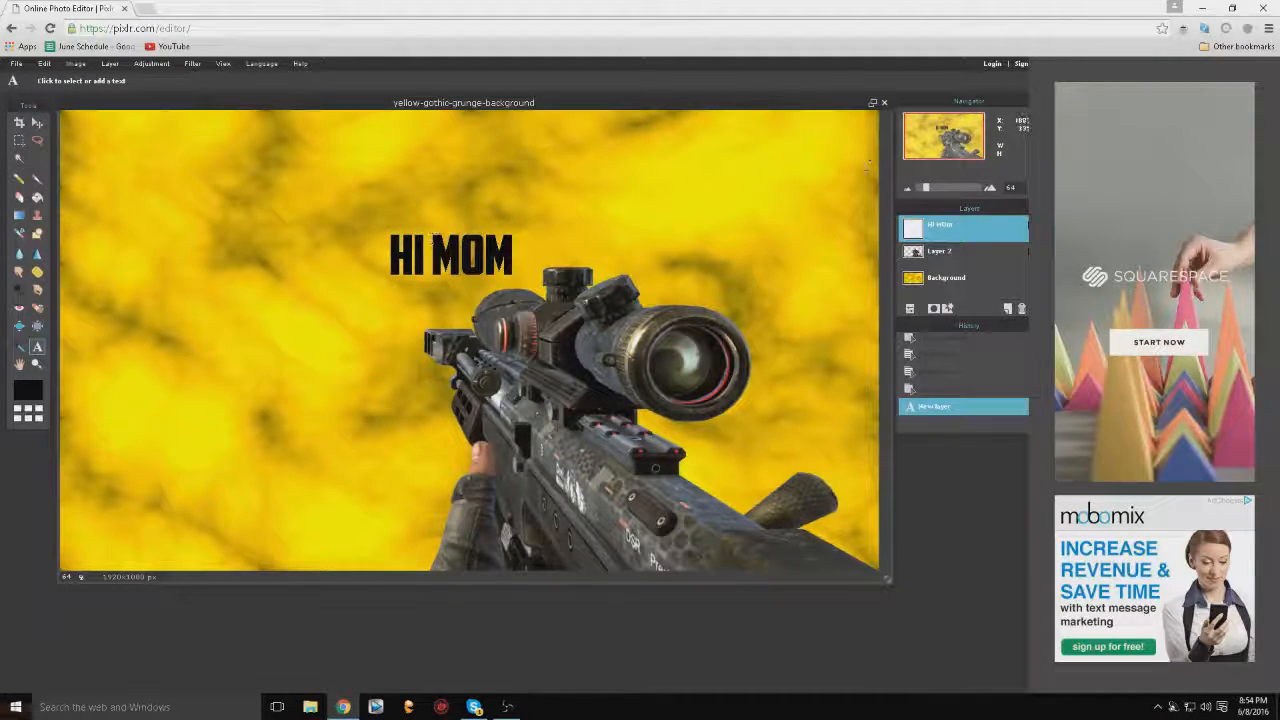
# Move the "HI MOM" text up so it sits clear above the rifle.
pyautogui.click(37, 122)
pyautogui.moveTo(524, 262); pyautogui.dragTo(527, 183)
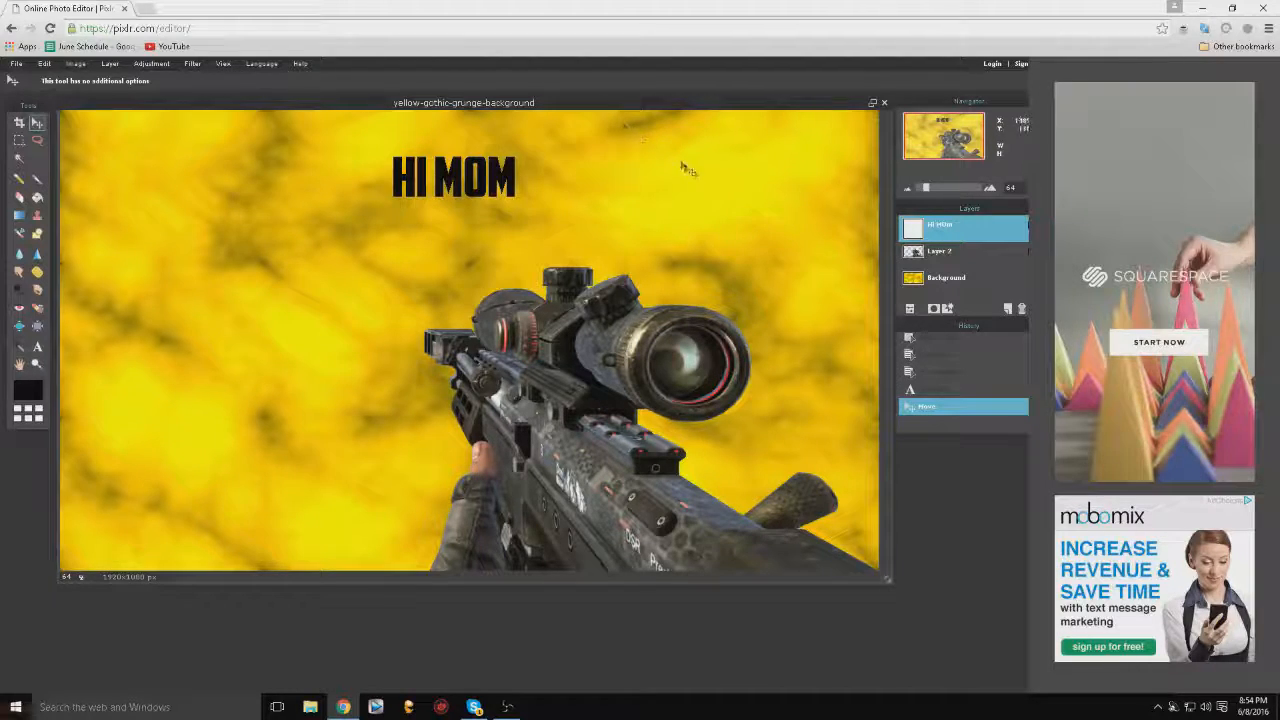
# Duplicate the Background layer and add a layer mask to the copy.
pyautogui.rightClick(953, 279)
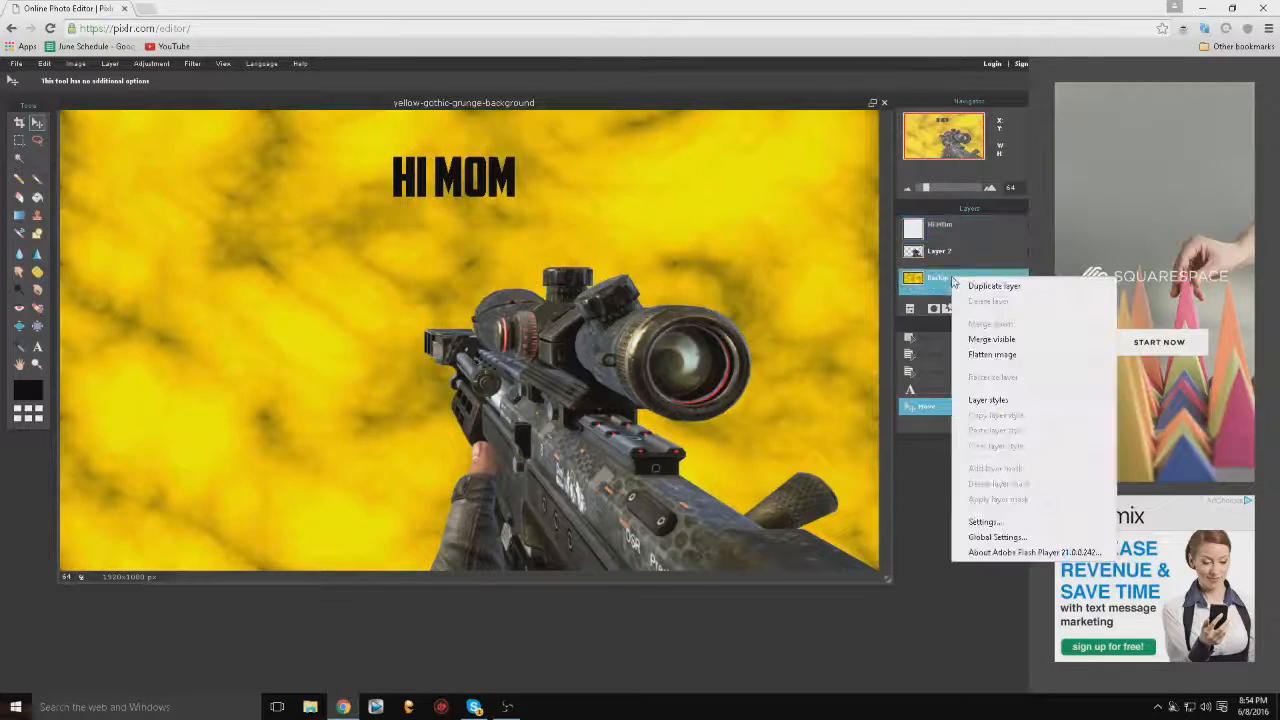
pyautogui.click(975, 286)
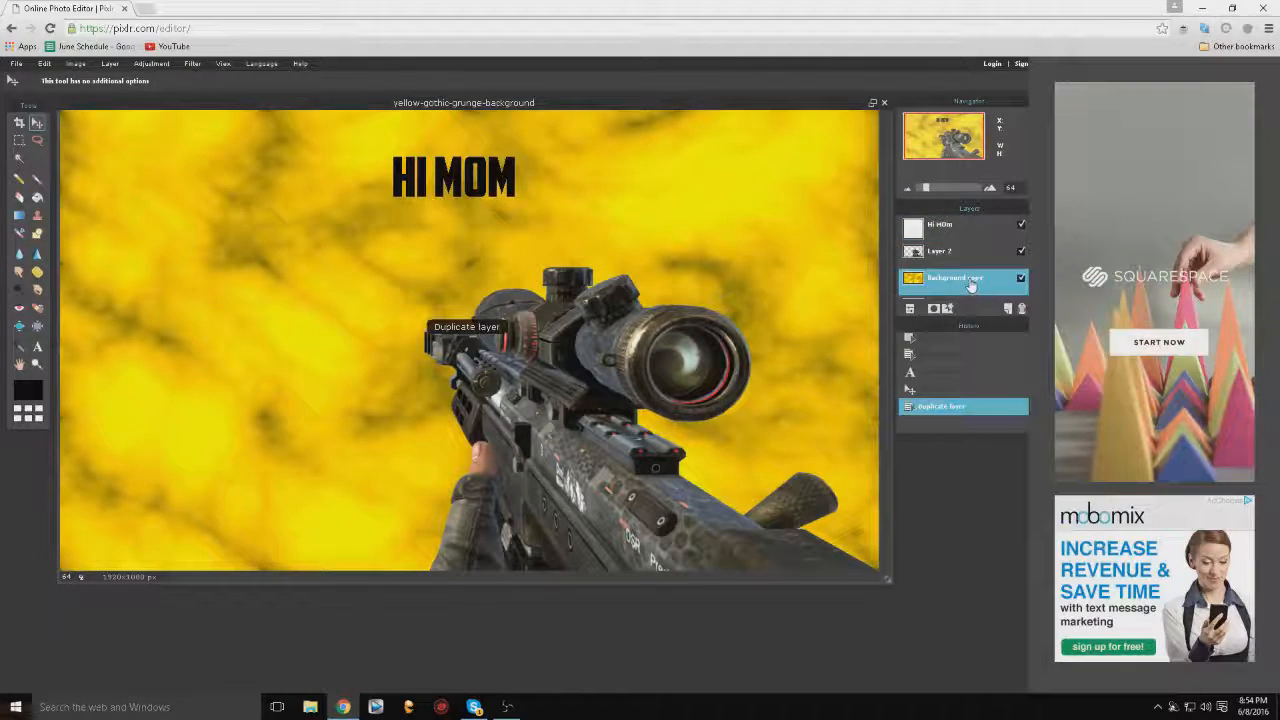
pyautogui.rightClick(970, 286)
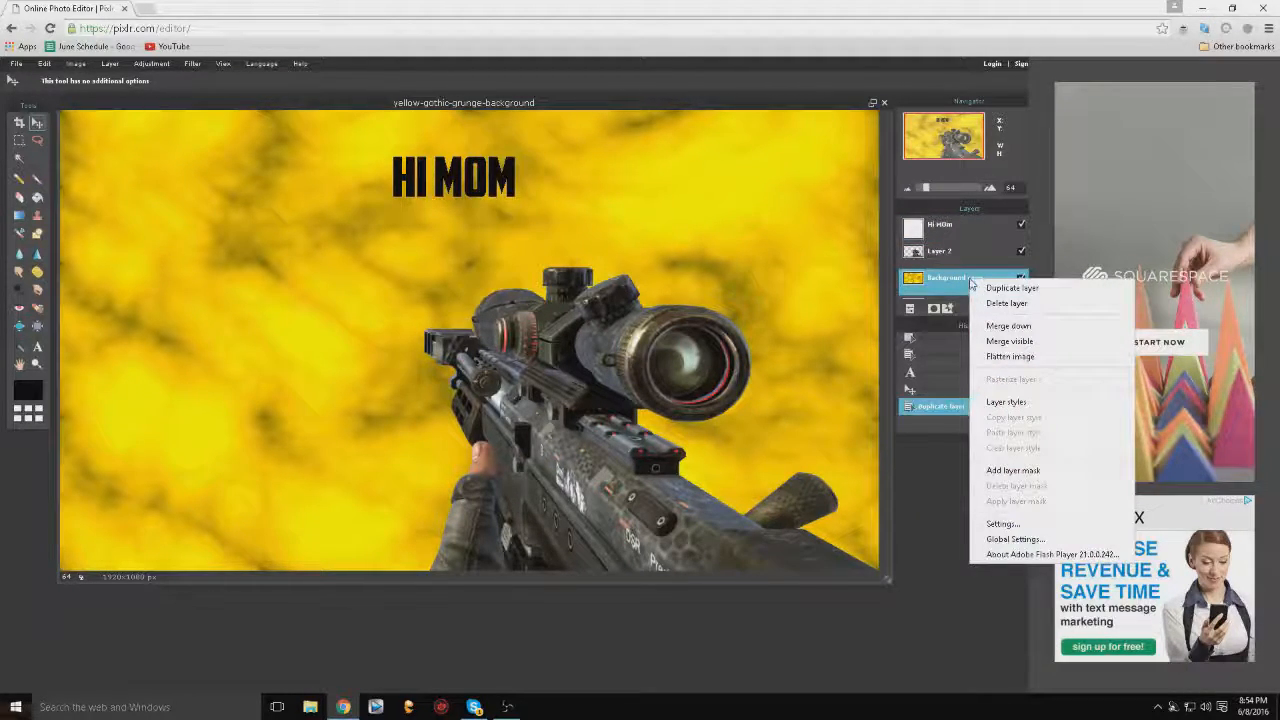
pyautogui.click(75, 64)
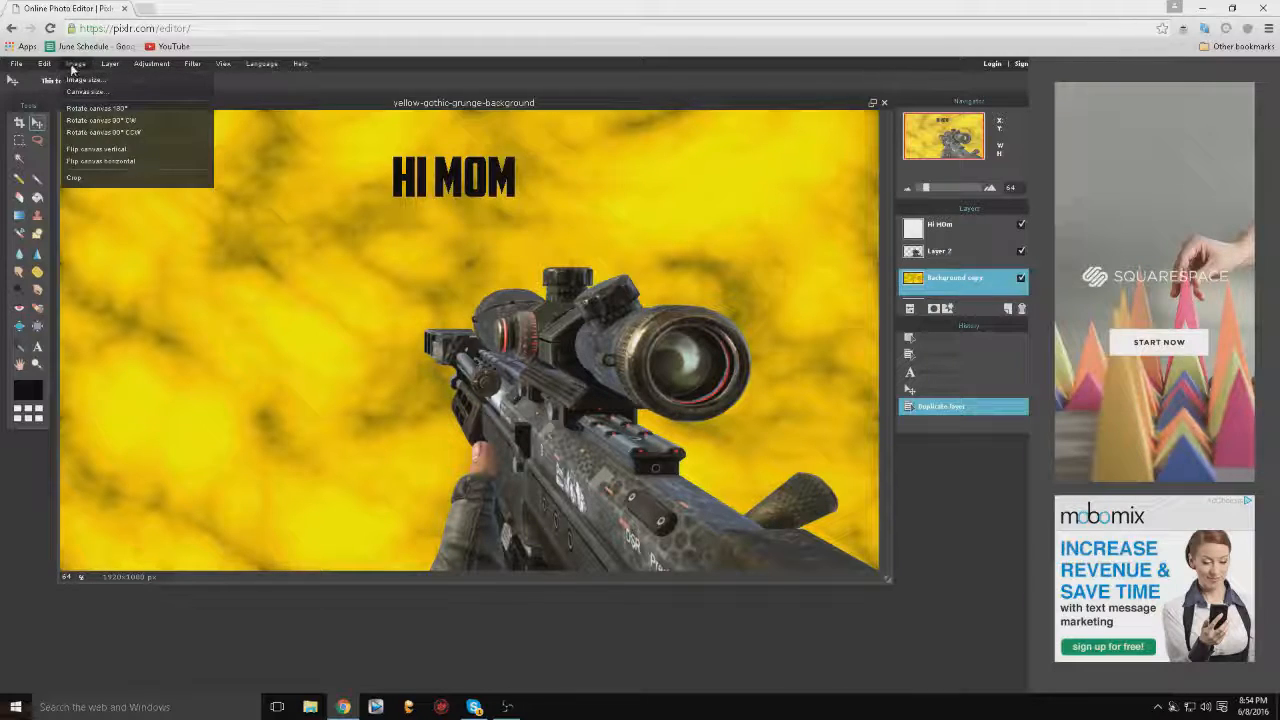
pyautogui.moveTo(112, 66)
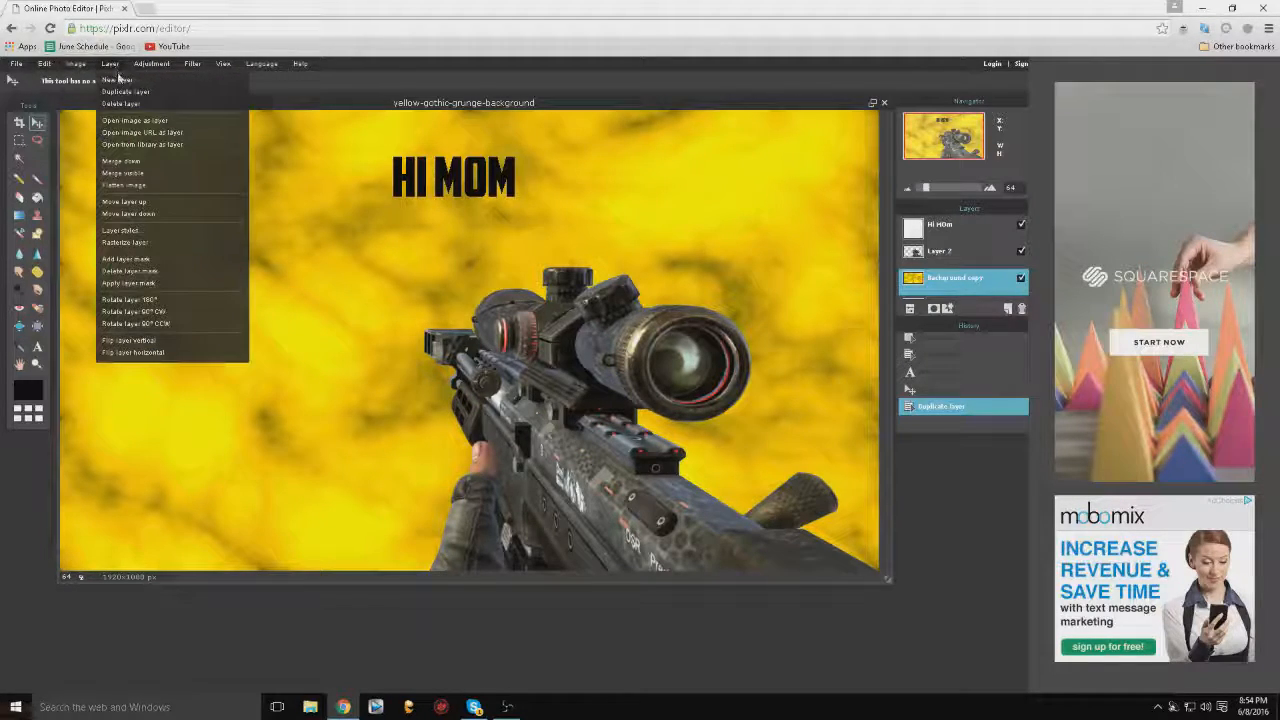
pyautogui.click(145, 258)
# Apply a light Gaussian blur to the masked Background copy layer.
pyautogui.click(192, 63)
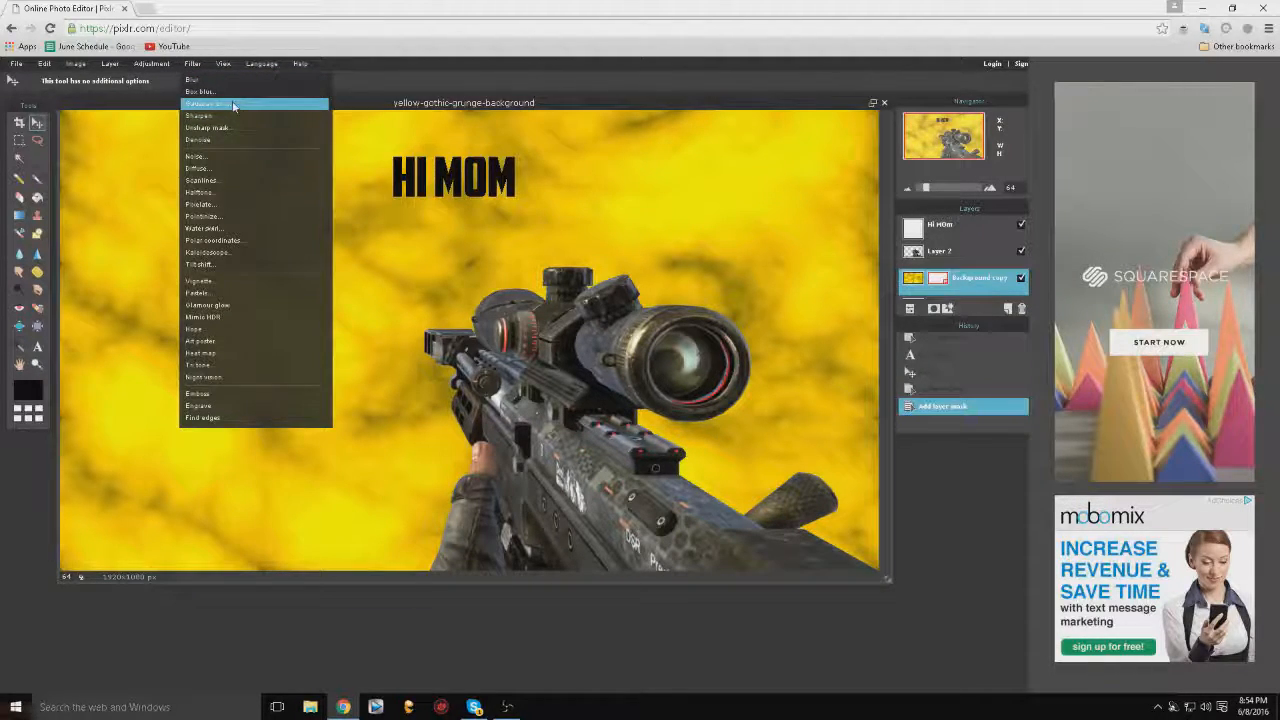
pyautogui.click(234, 104)
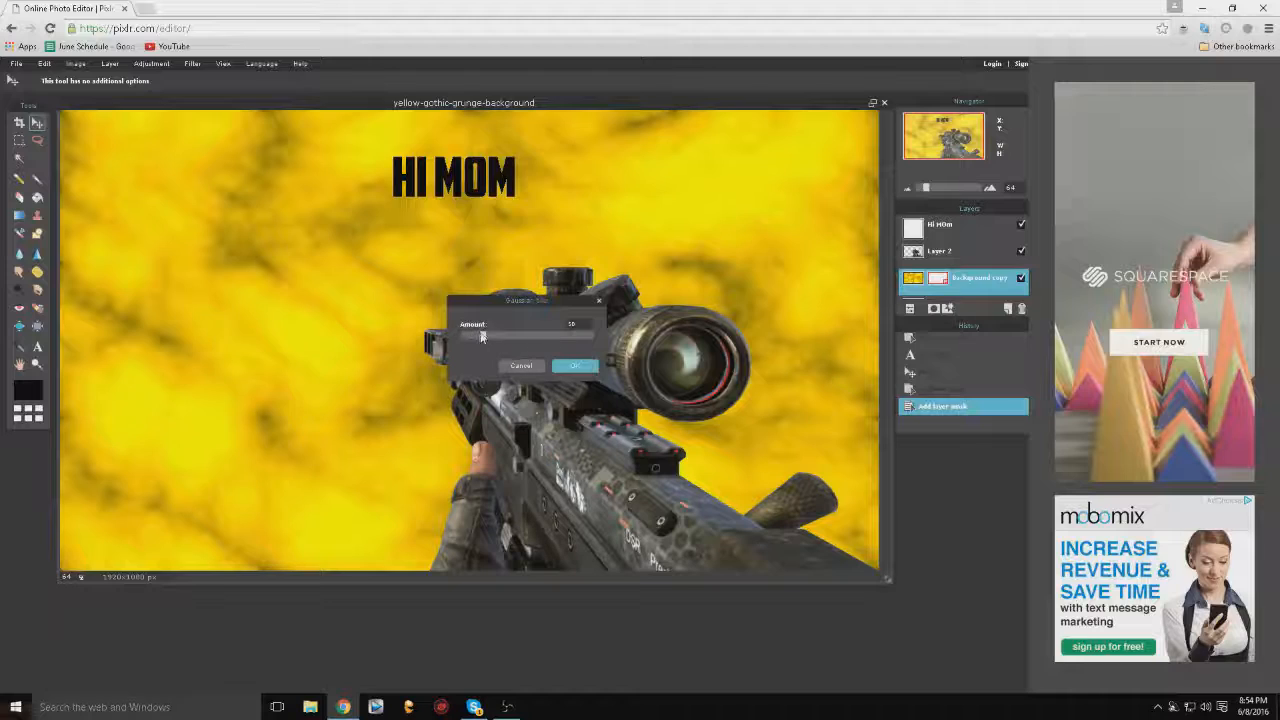
pyautogui.moveTo(479, 337); pyautogui.dragTo(485, 340)
pyautogui.click(568, 365)
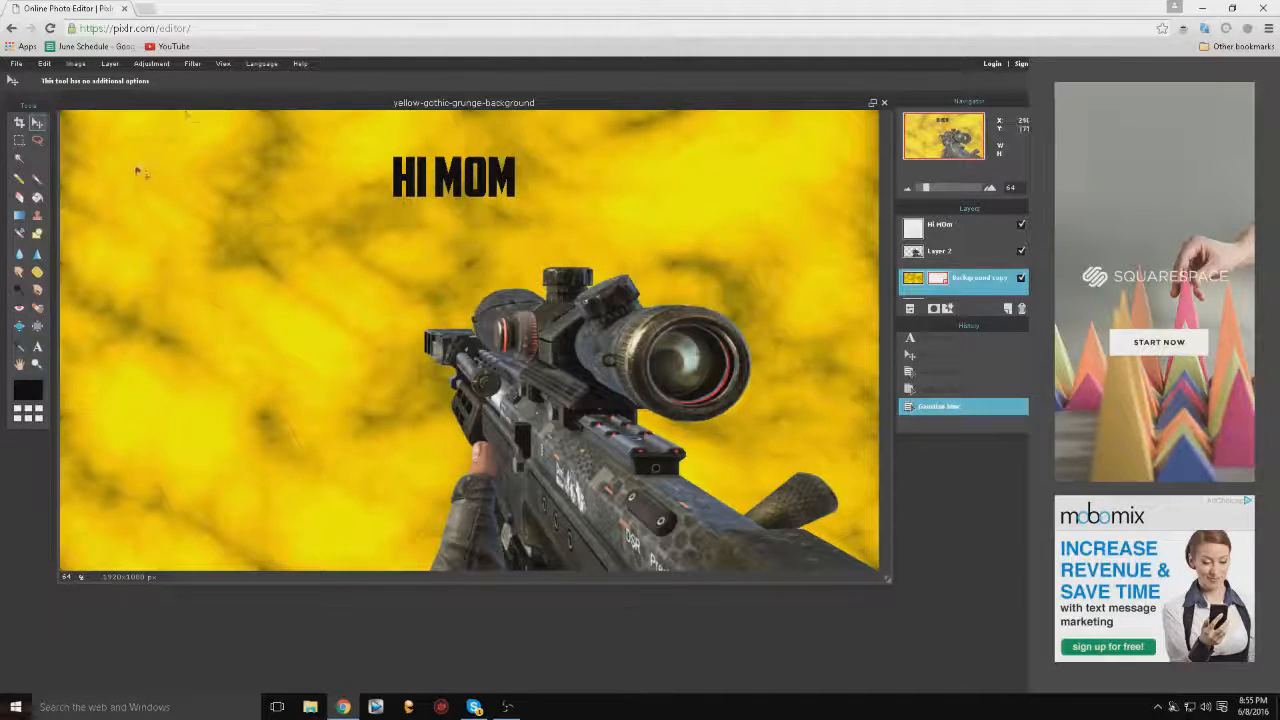
# Draw radial white-to-transparent gradients over the left side of the Background copy's layer mask with the Gradient tool.
pyautogui.click(20, 218)
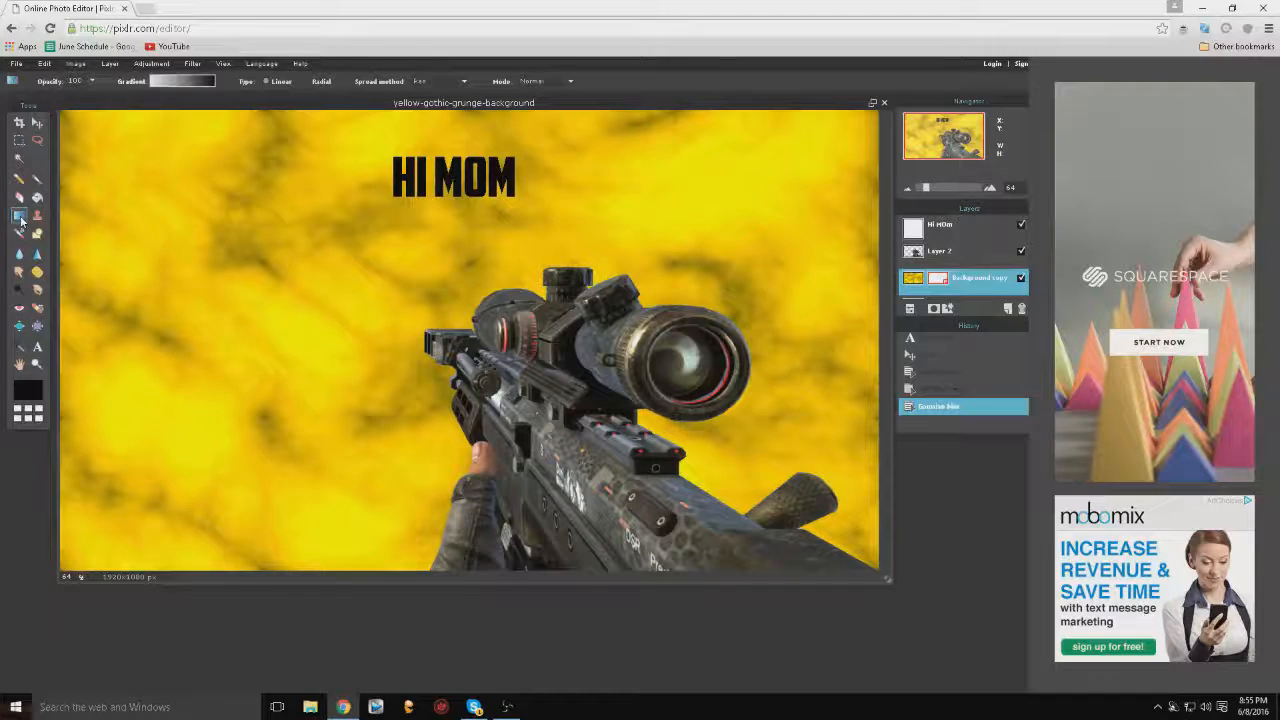
pyautogui.click(190, 82)
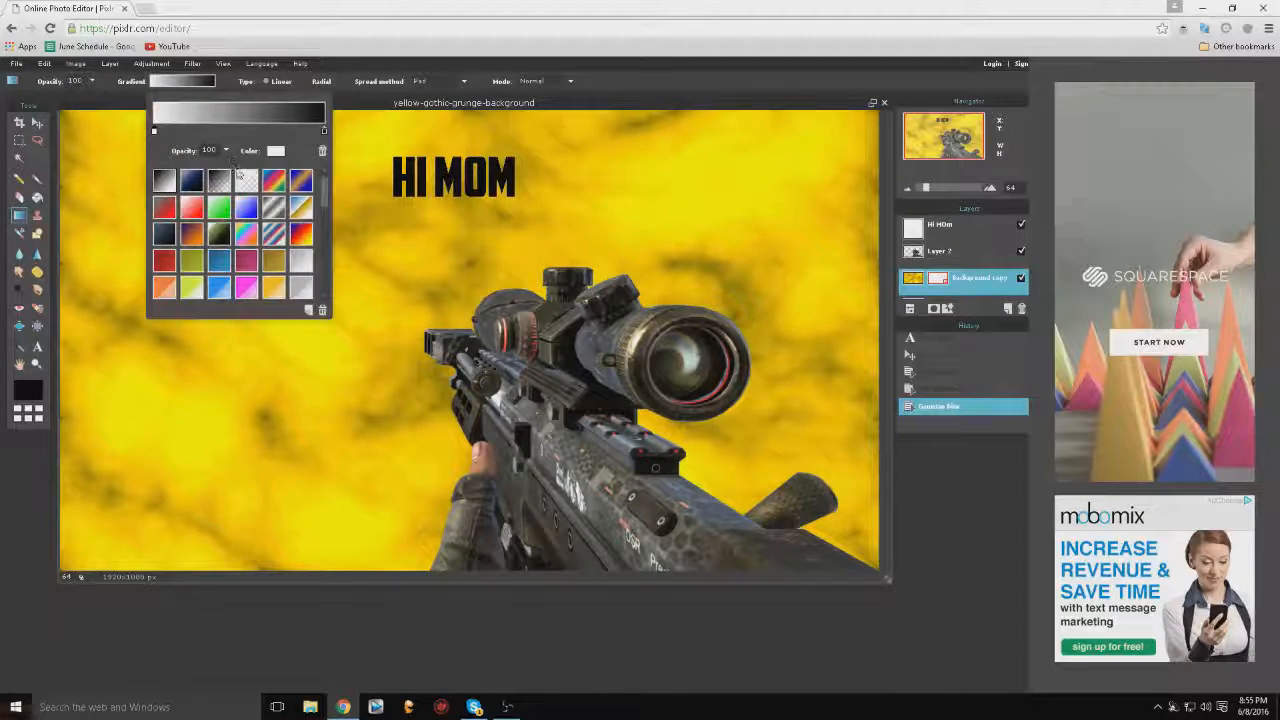
pyautogui.click(247, 180)
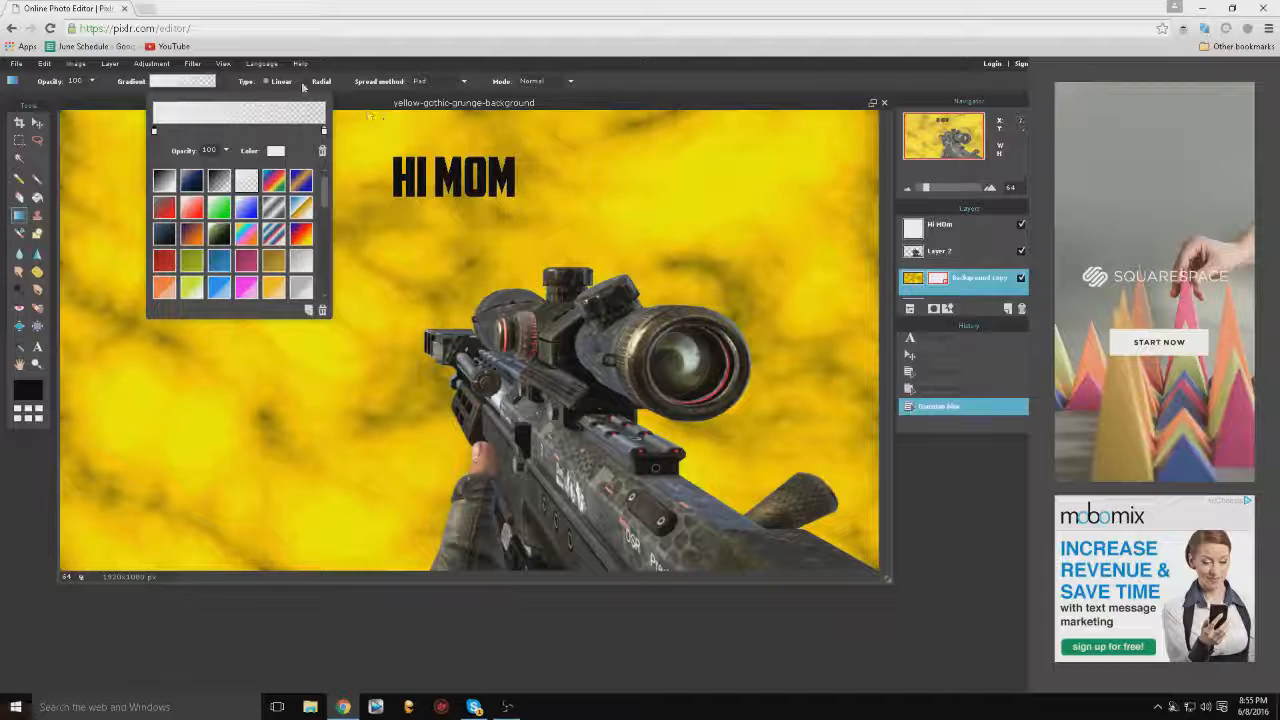
pyautogui.click(308, 81)
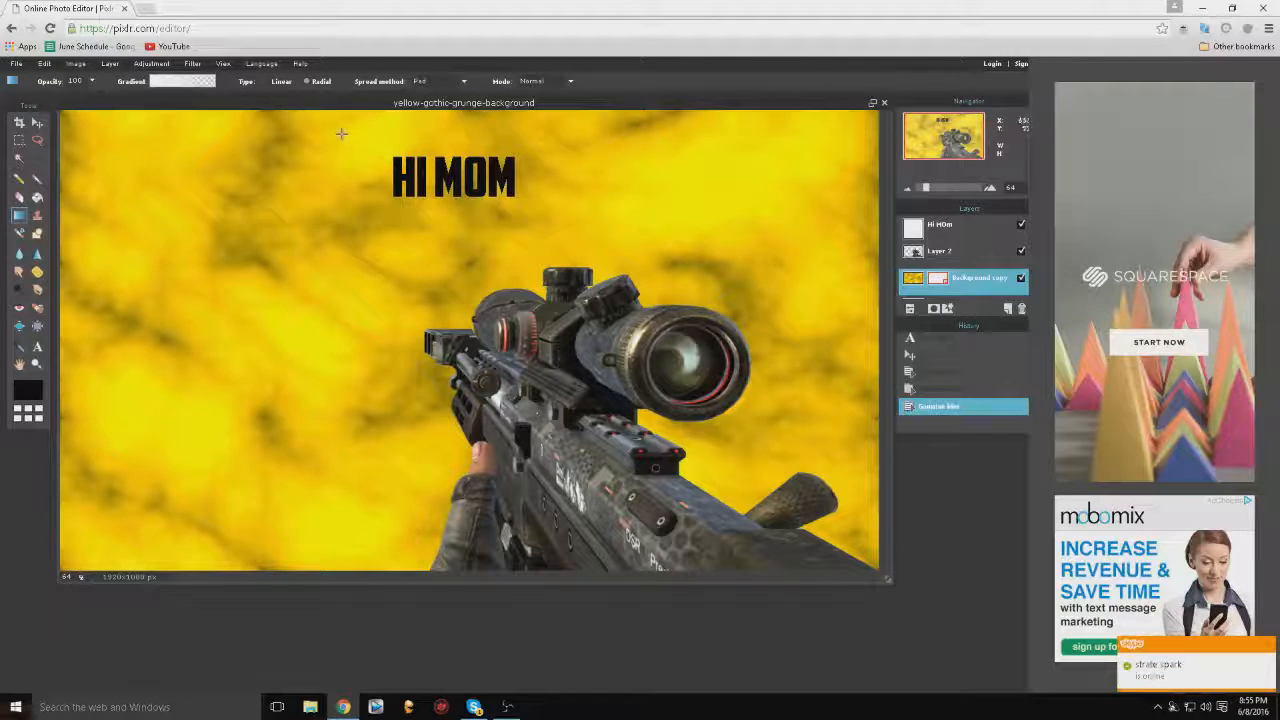
pyautogui.moveTo(286, 390); pyautogui.dragTo(286, 413)
pyautogui.moveTo(193, 224); pyautogui.dragTo(282, 530)
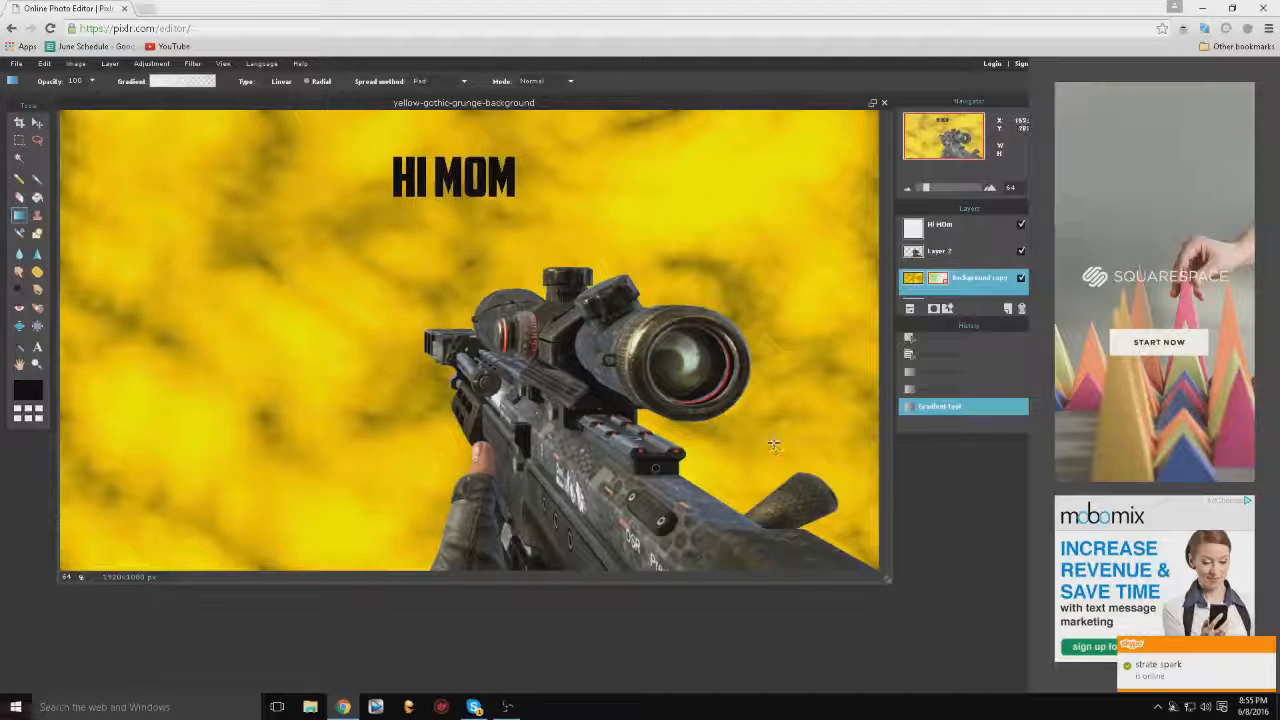